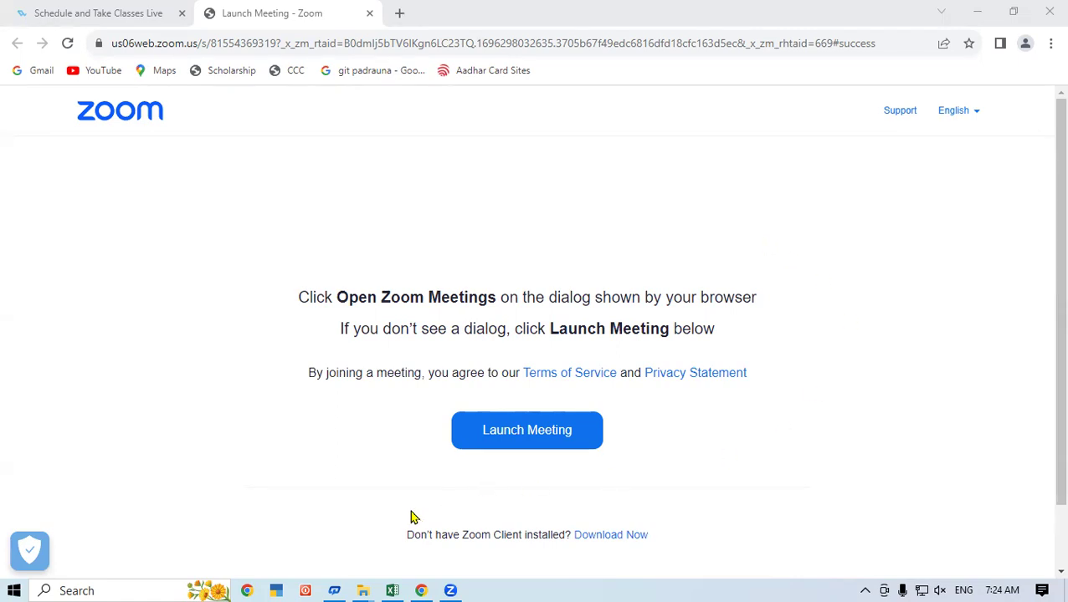
pyautogui.click(391, 590)
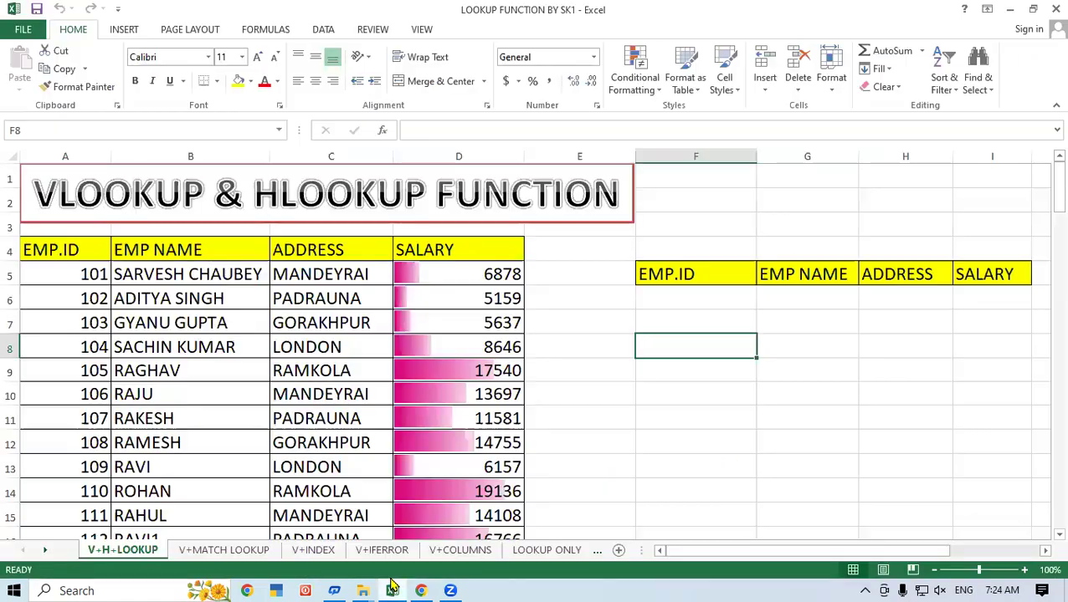
pyautogui.click(829, 305)
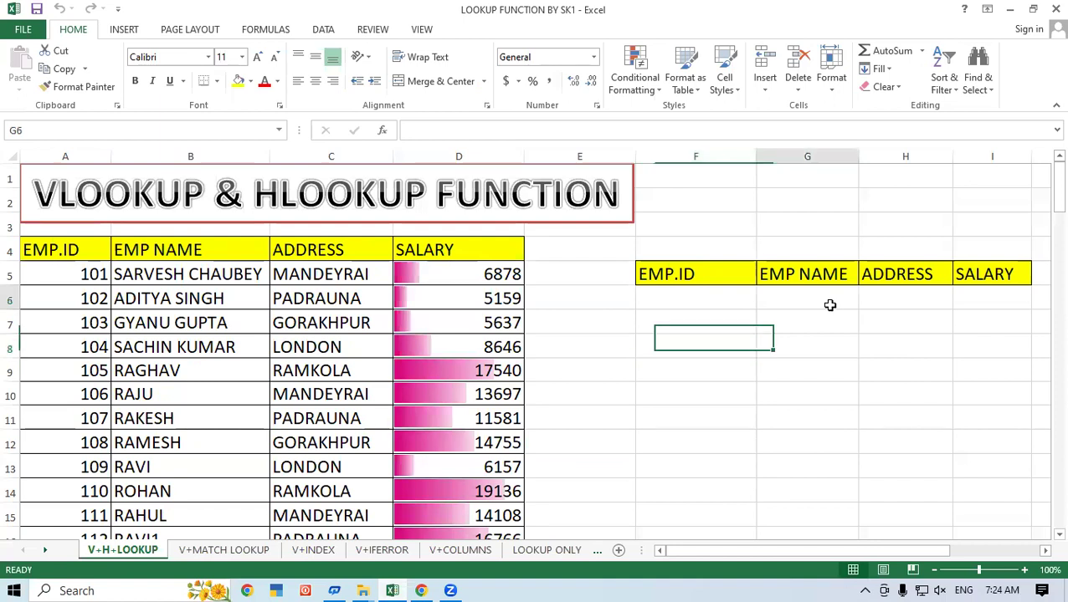
pyautogui.click(803, 410)
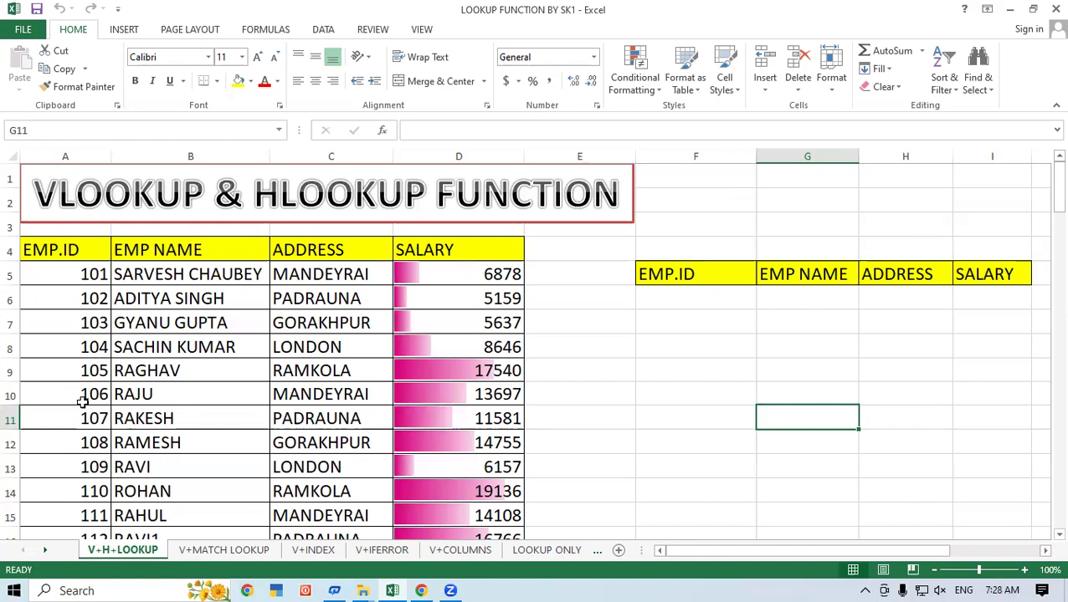
pyautogui.scroll(-4, 83, 402)
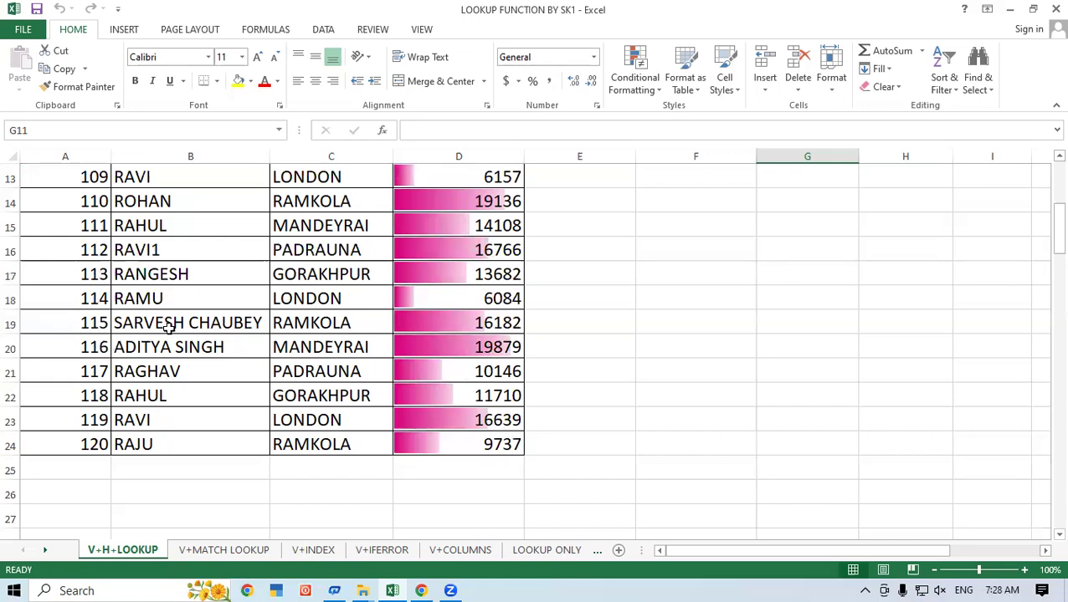
pyautogui.scroll(-1, 187, 263)
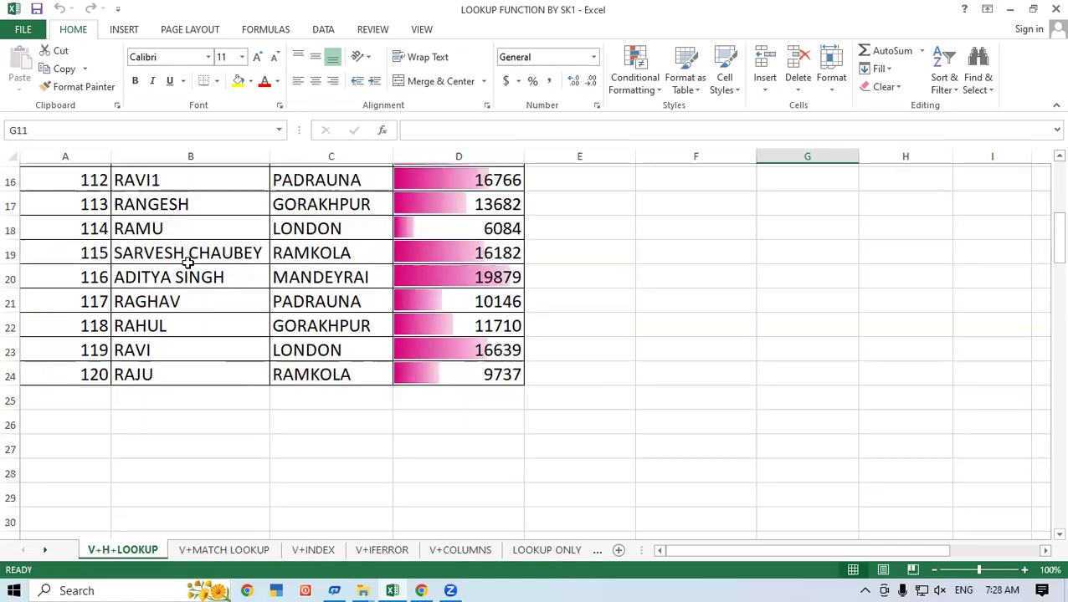
pyautogui.moveTo(1043, 256); pyautogui.dragTo(1056, 168)
pyautogui.click(651, 352)
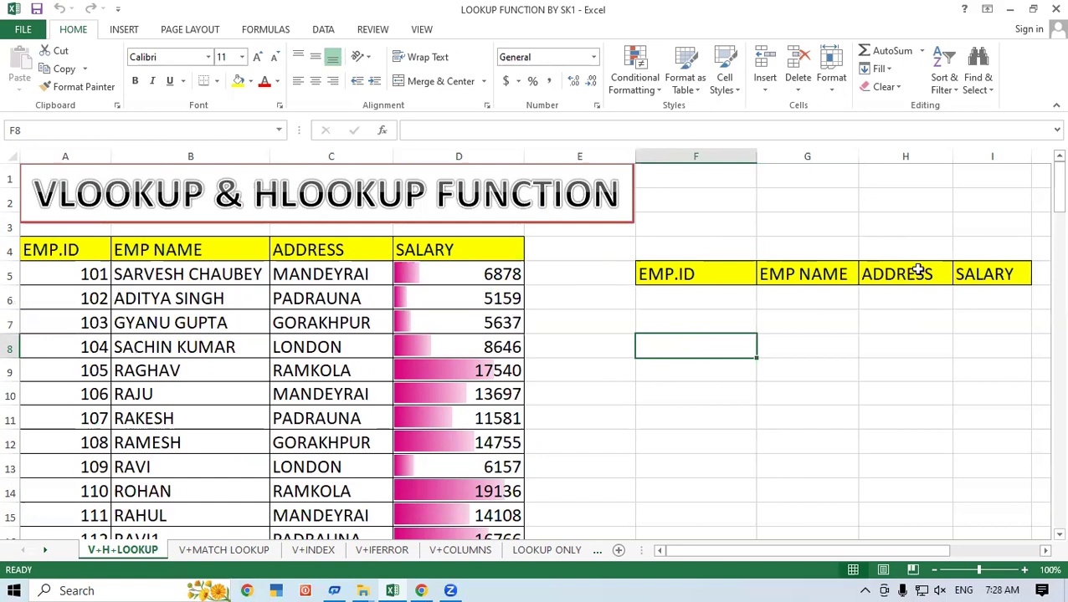
# Copy EMP.ID 102 from A6 into F6 under the lookup headers
pyautogui.click(686, 305)
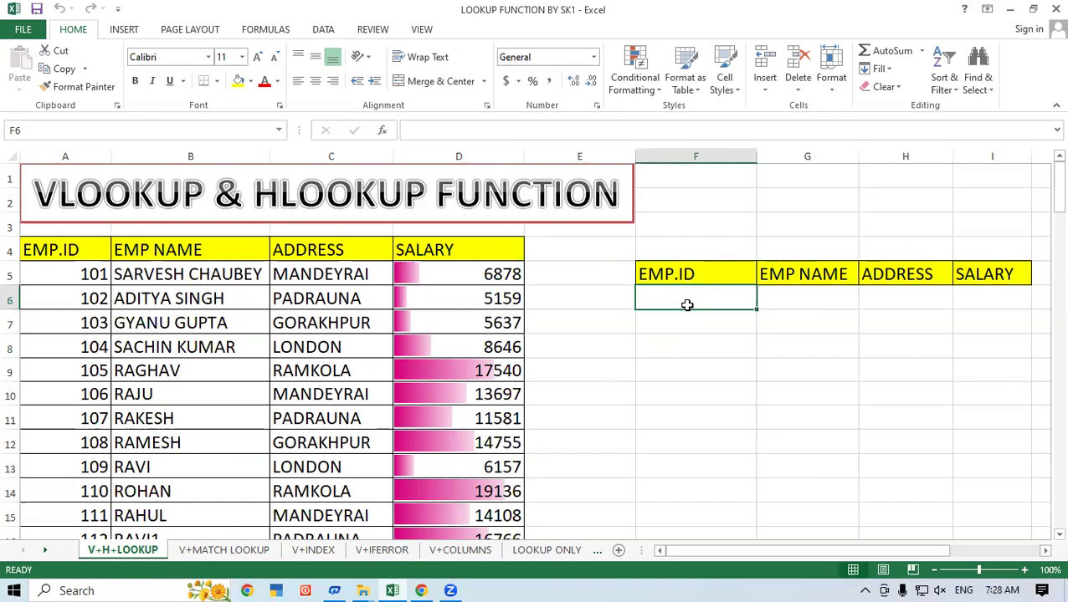
pyautogui.click(52, 302)
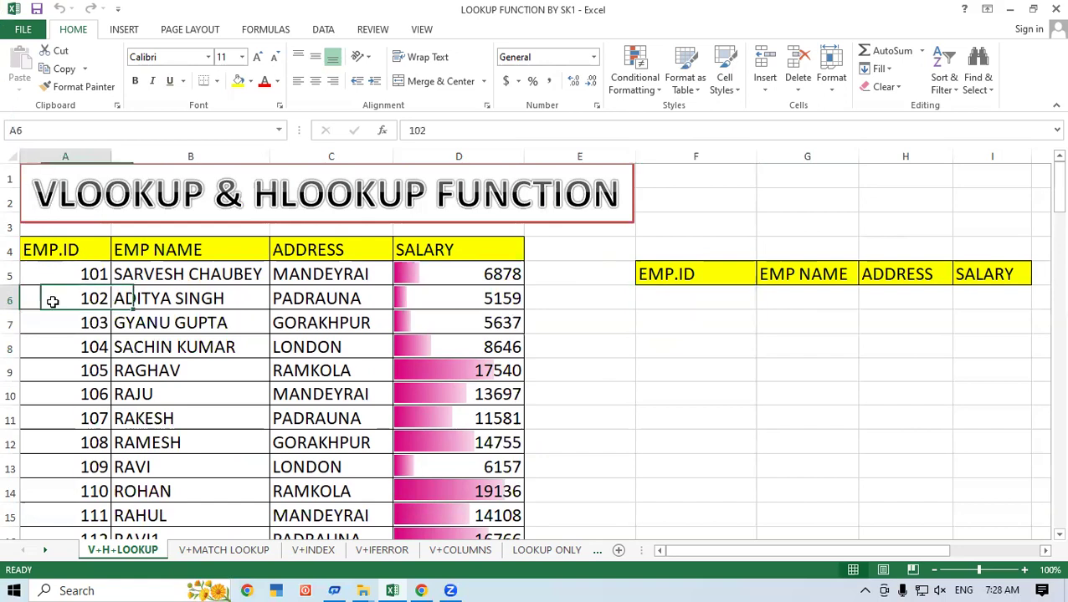
pyautogui.rightClick(52, 302)
pyautogui.click(87, 290)
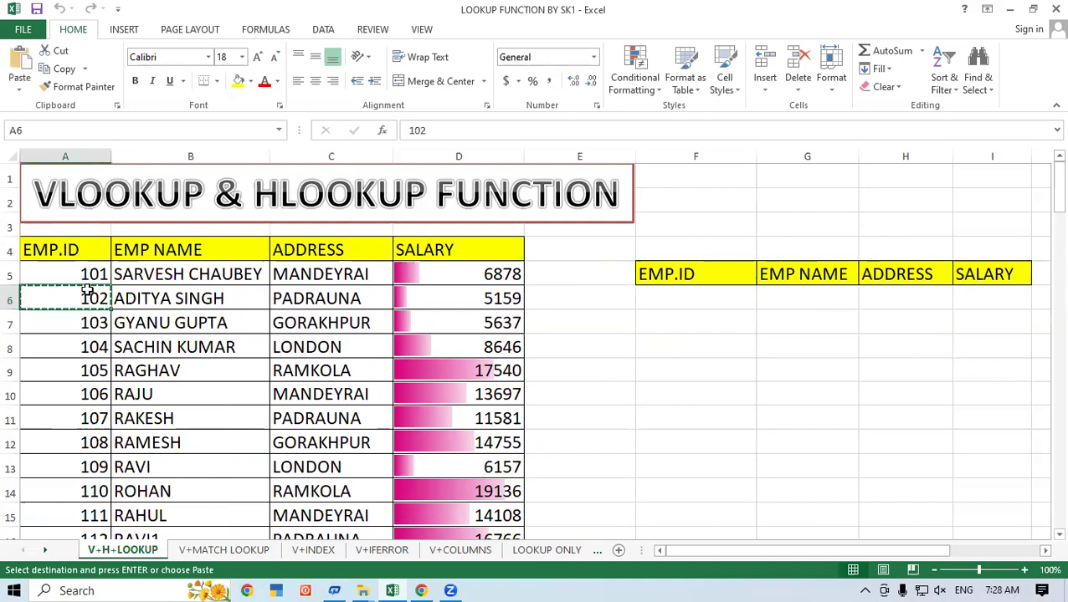
pyautogui.rightClick(686, 307)
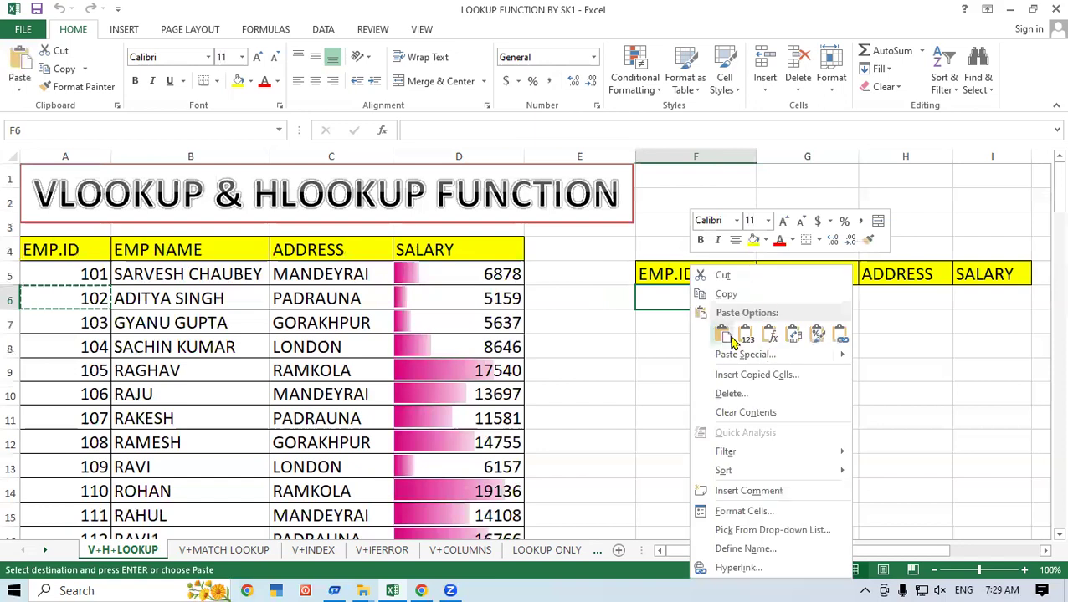
pyautogui.click(724, 335)
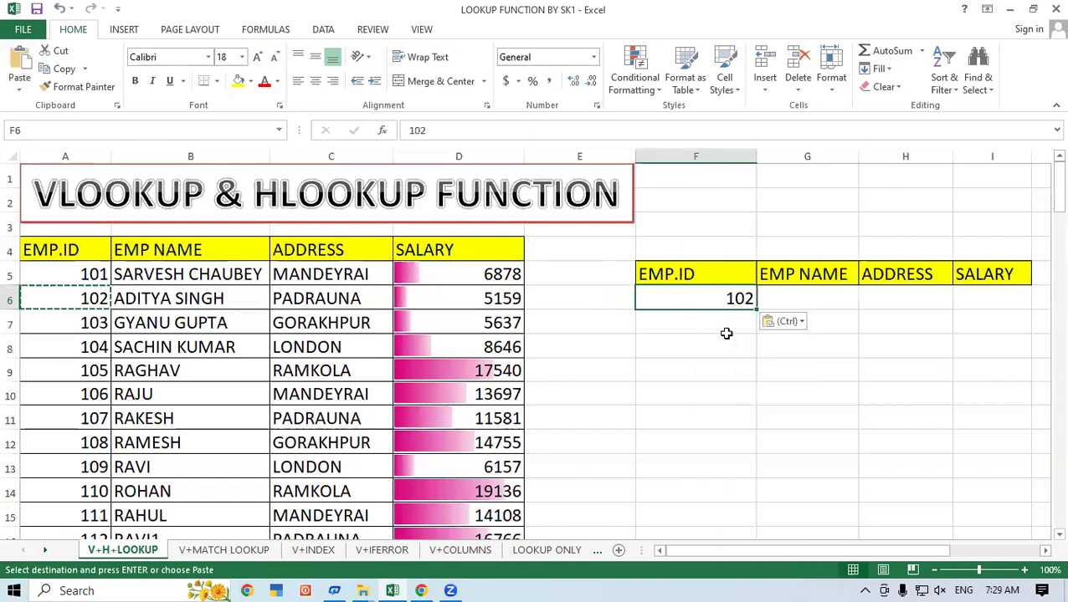
# Apply All Borders to the lookup block F5:I6
pyautogui.click(711, 274)
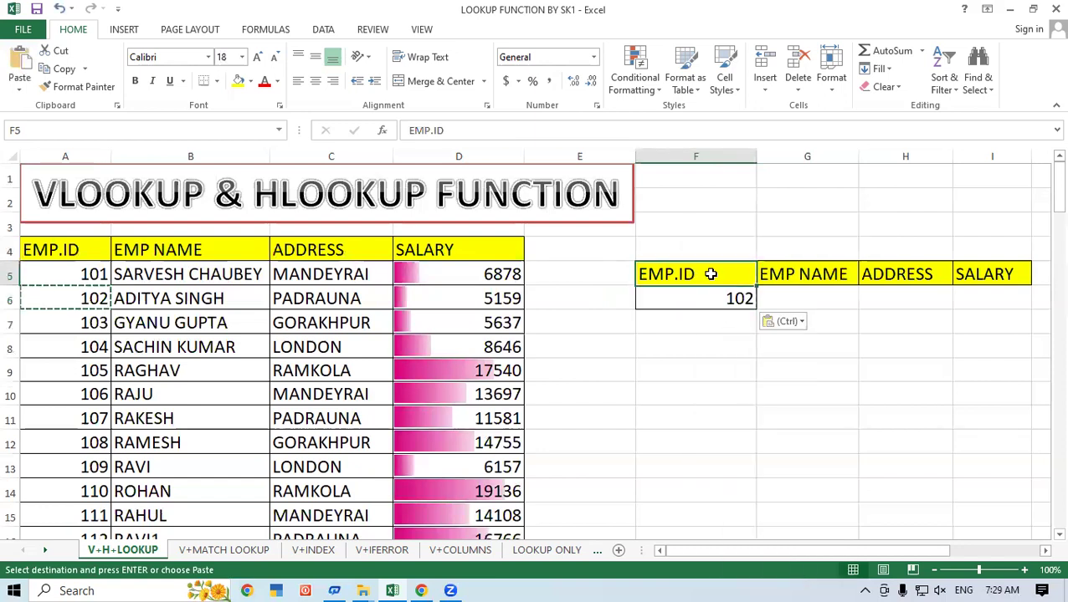
pyautogui.moveTo(710, 274); pyautogui.dragTo(992, 295)
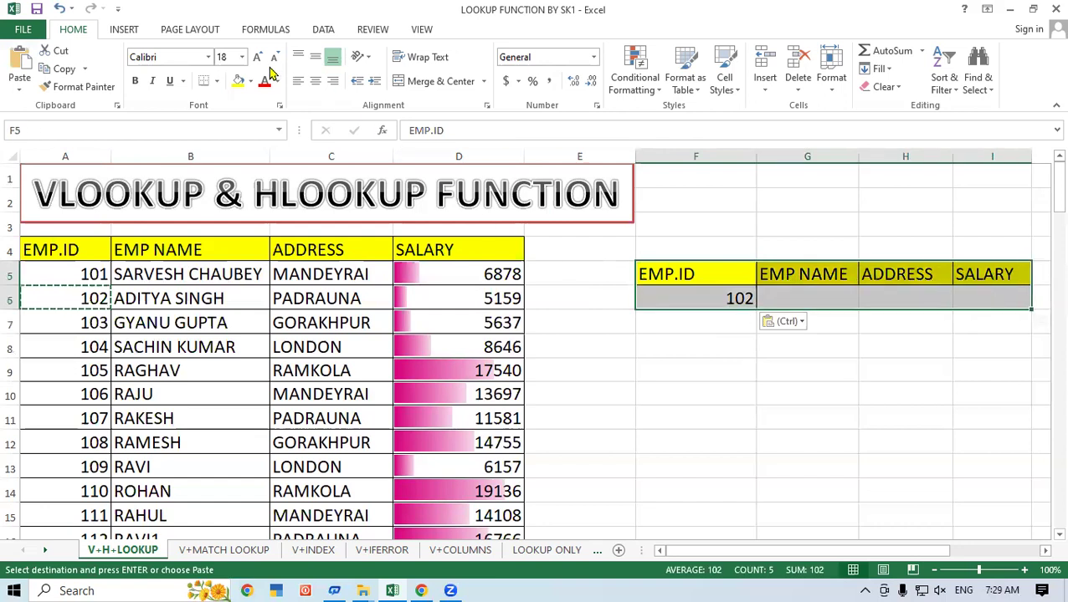
pyautogui.click(216, 80)
pyautogui.click(217, 215)
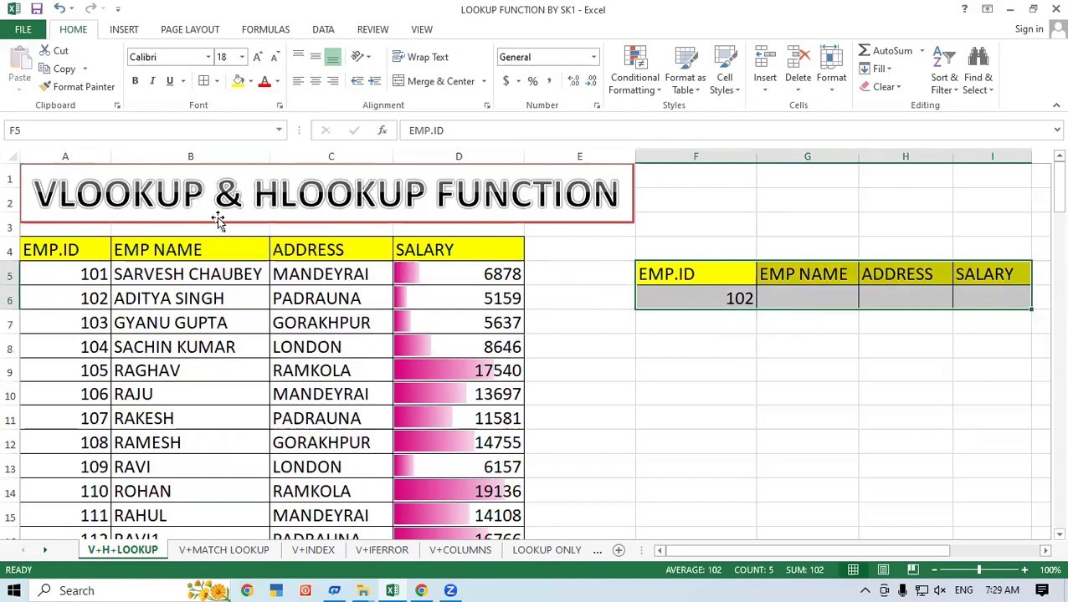
pyautogui.click(774, 368)
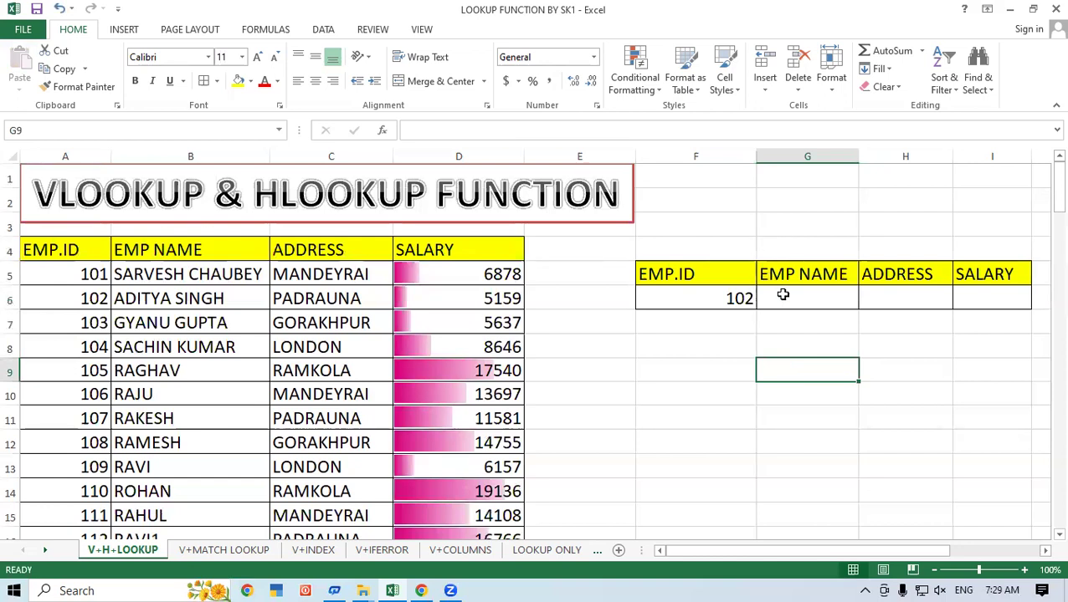
# Start a VLOOKUP formula in G6 using F6 as the lookup value
pyautogui.click(783, 295)
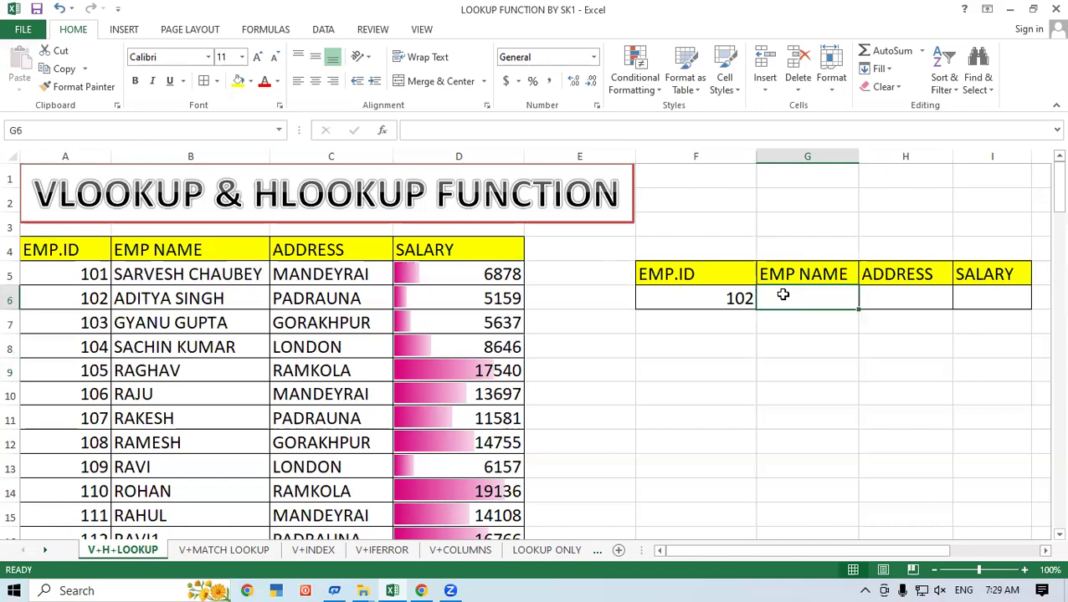
pyautogui.write('=')
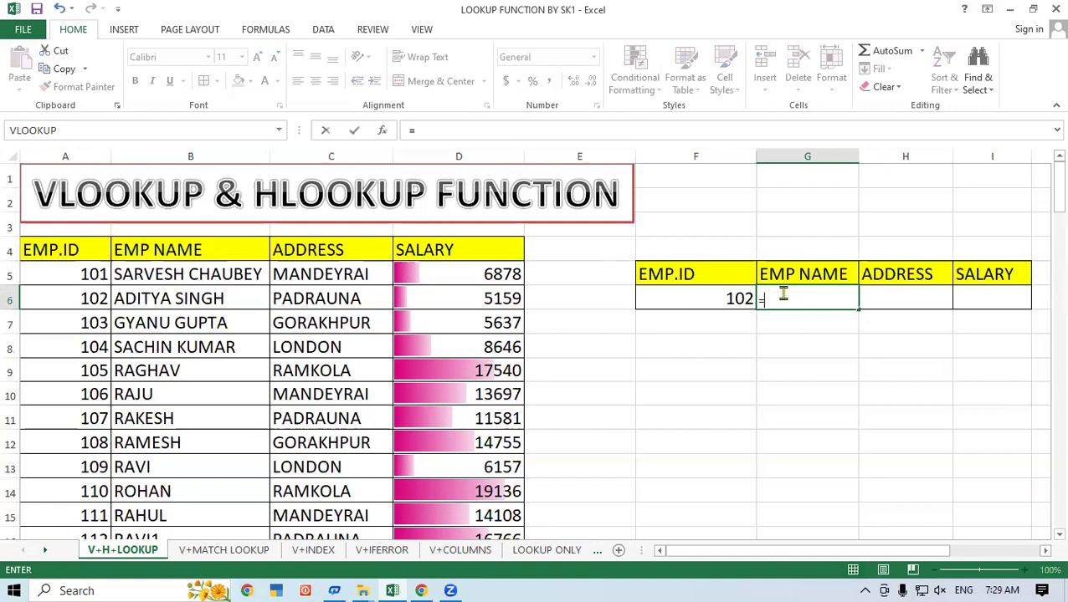
pyautogui.write('vlo')
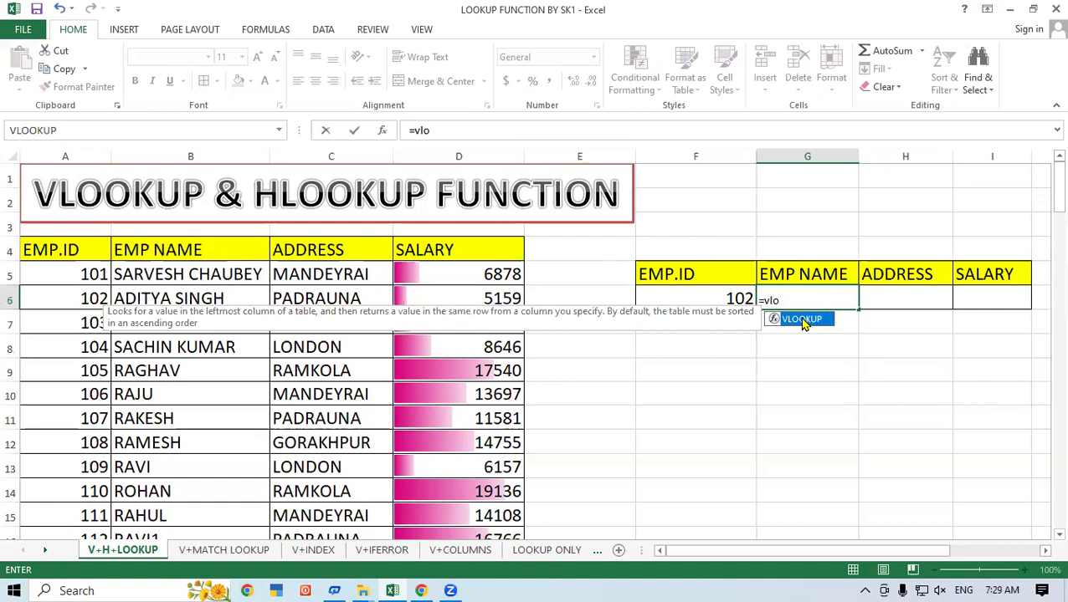
pyautogui.doubleClick(801, 321)
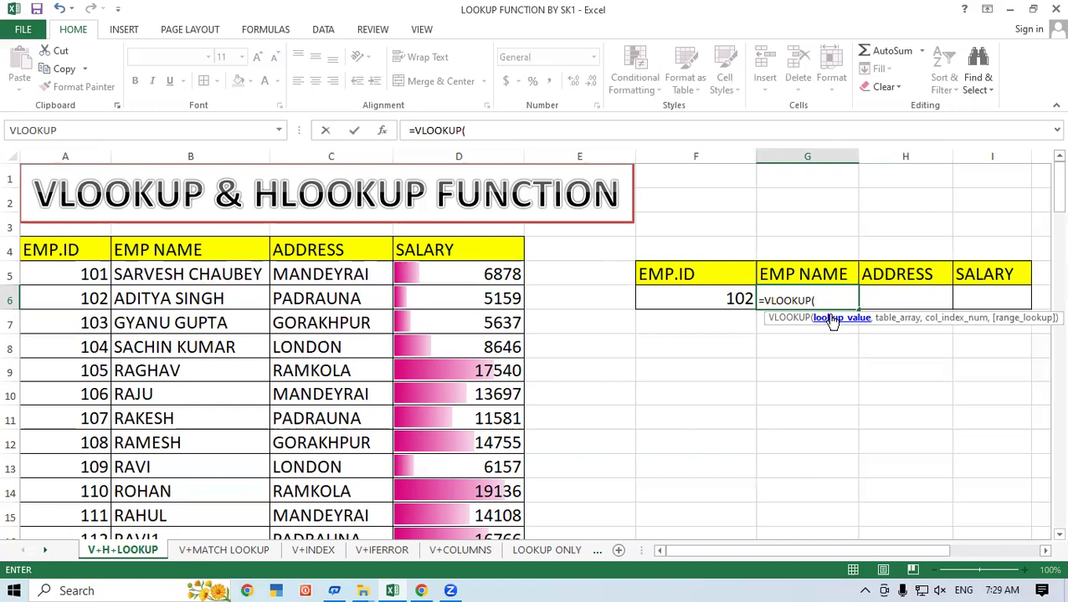
pyautogui.click(694, 299)
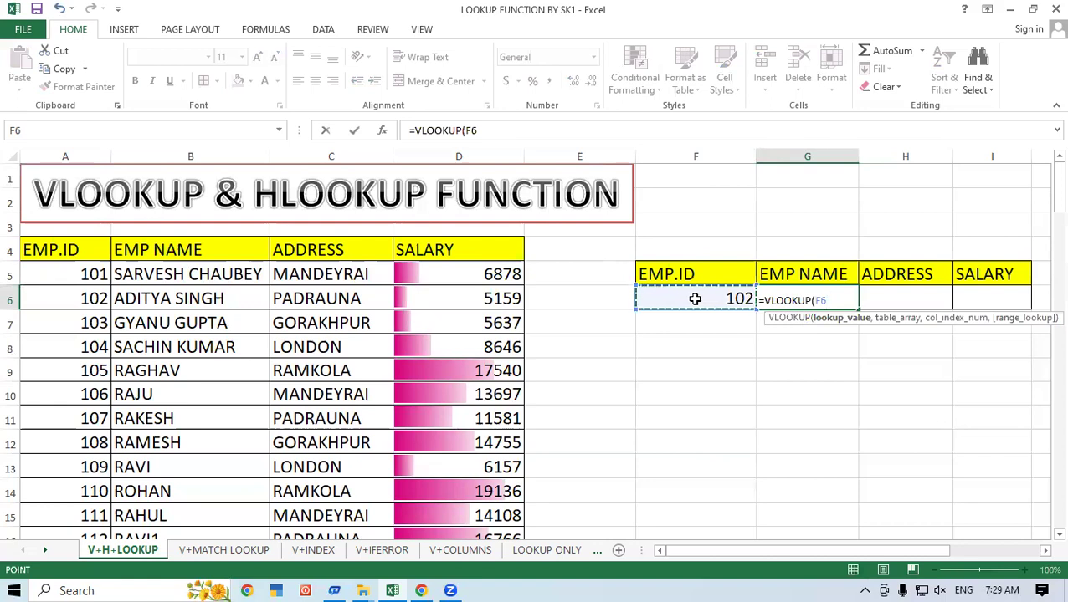
pyautogui.write(',')
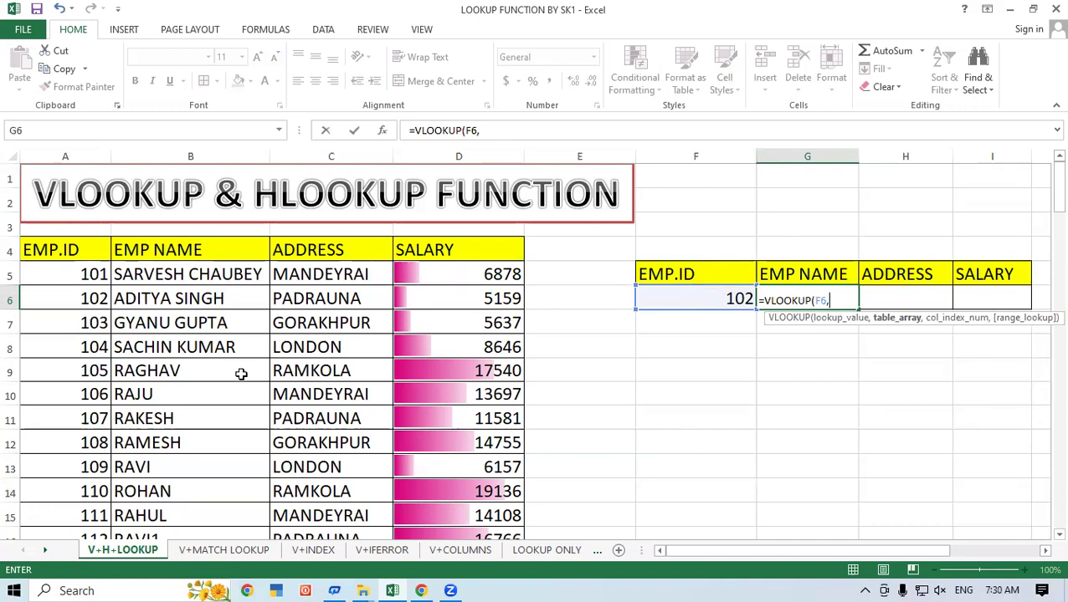
# Complete G6 as =VLOOKUP(F6,A4:D24,2,0) so it returns the employee name
pyautogui.moveTo(61, 247)
pyautogui.mouseDown()
pyautogui.moveTo(400, 249)
pyautogui.moveTo(480, 494)
pyautogui.moveTo(497, 494)
pyautogui.mouseUp()
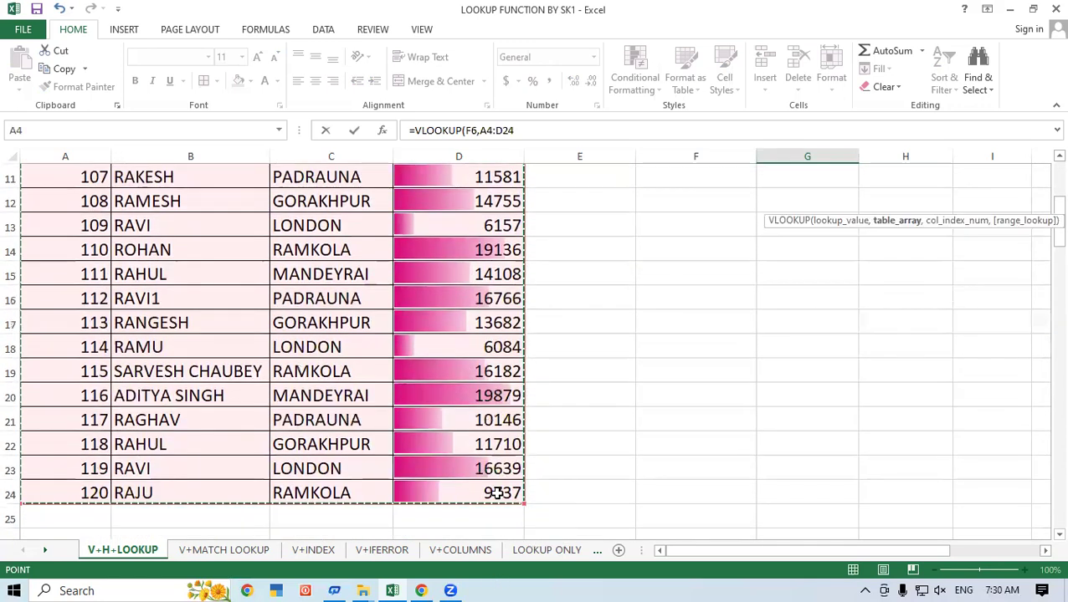
pyautogui.scroll(1, 932, 296)
pyautogui.scroll(-1, 932, 295)
pyautogui.scroll(2, 932, 295)
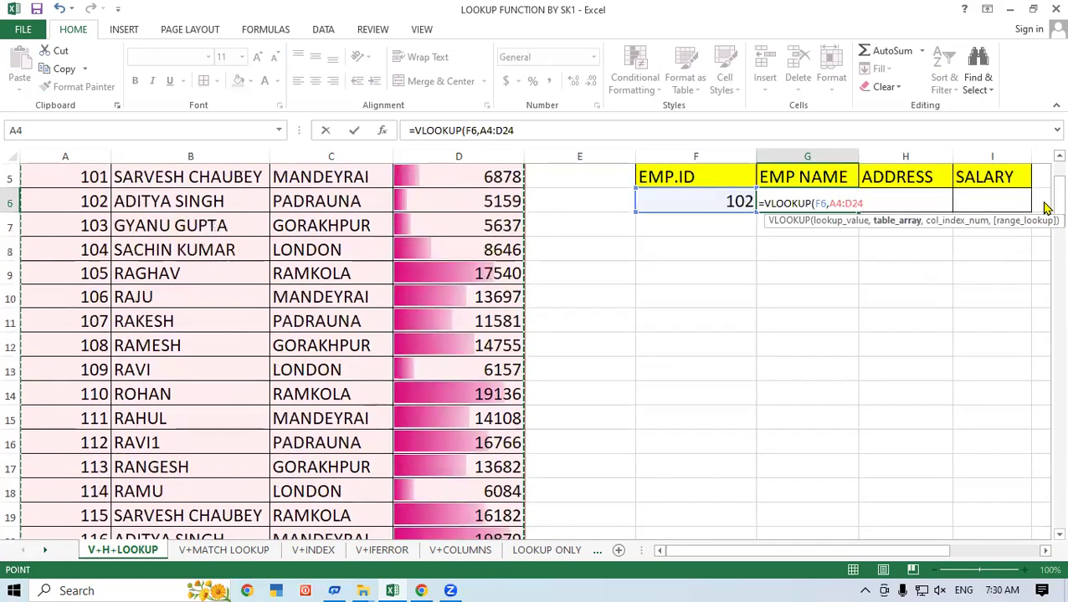
pyautogui.moveTo(1045, 193); pyautogui.dragTo(1045, 176)
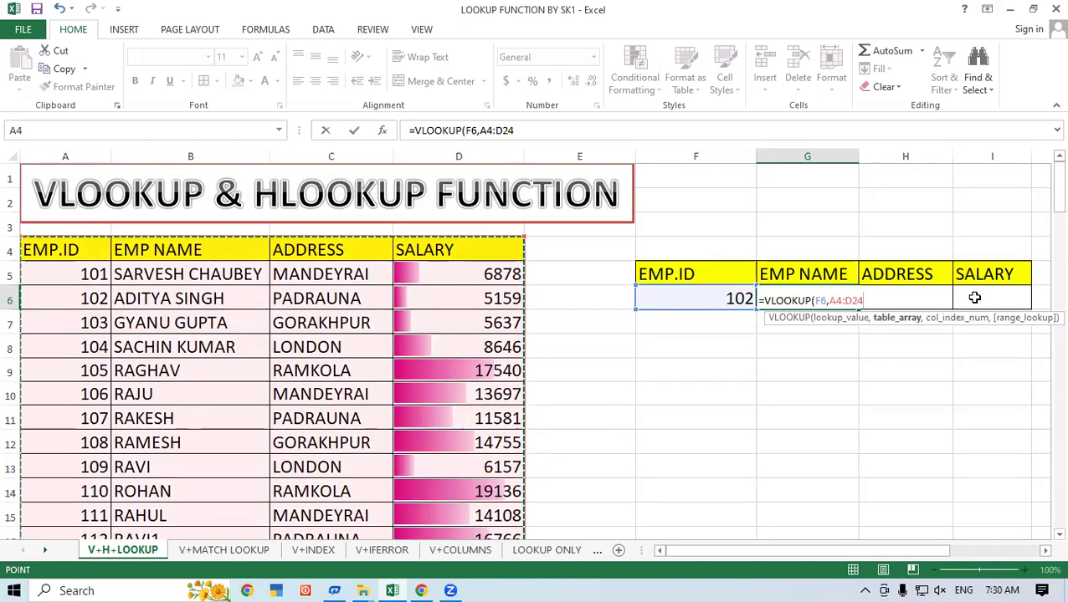
pyautogui.write(',')
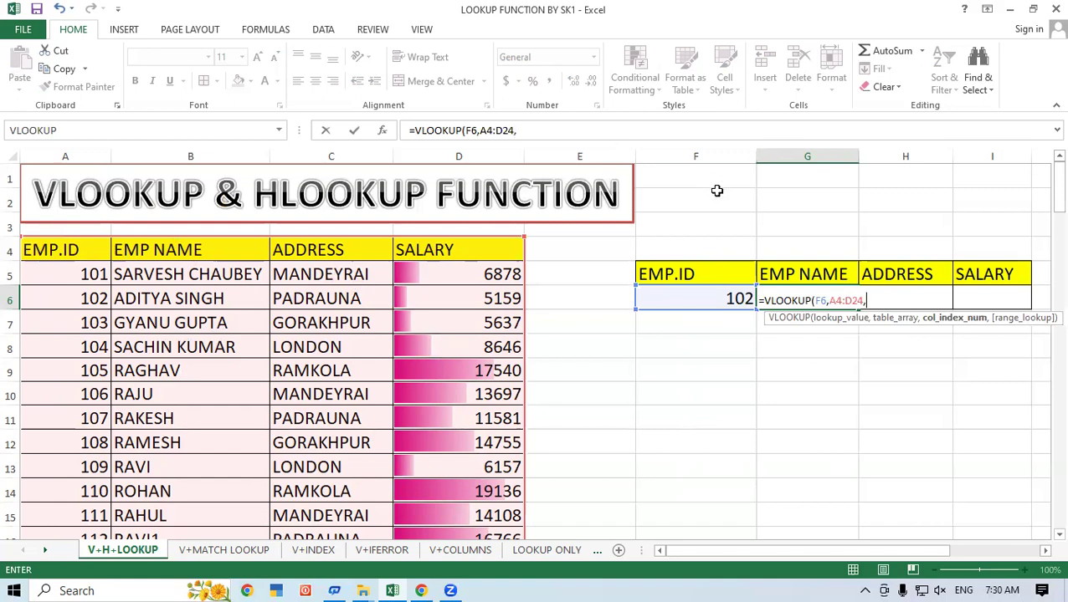
pyautogui.write('2')
pyautogui.write(',')
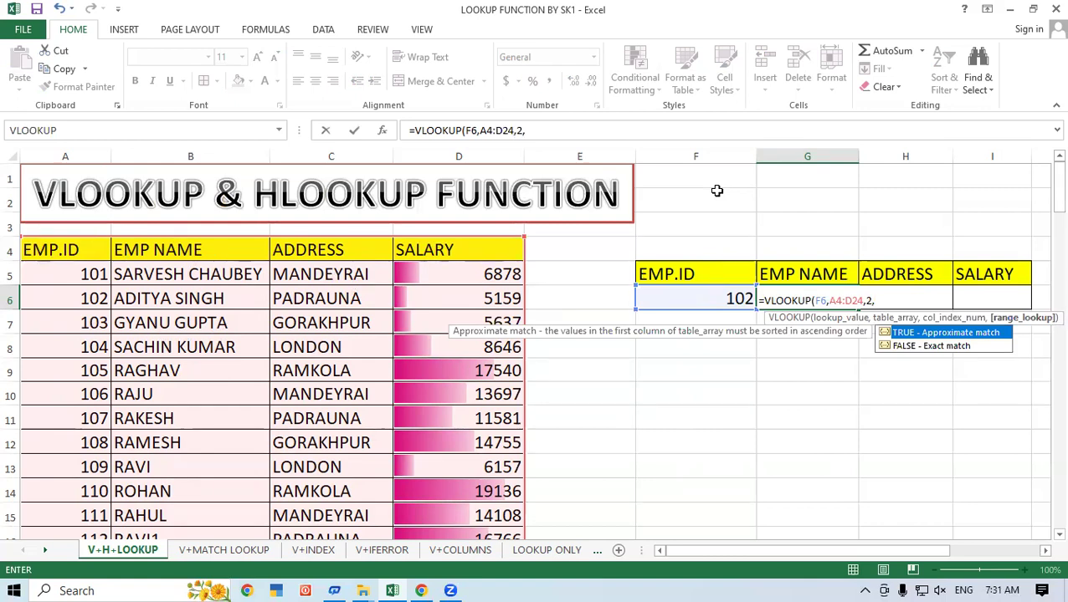
pyautogui.write('0')
pyautogui.write(')')
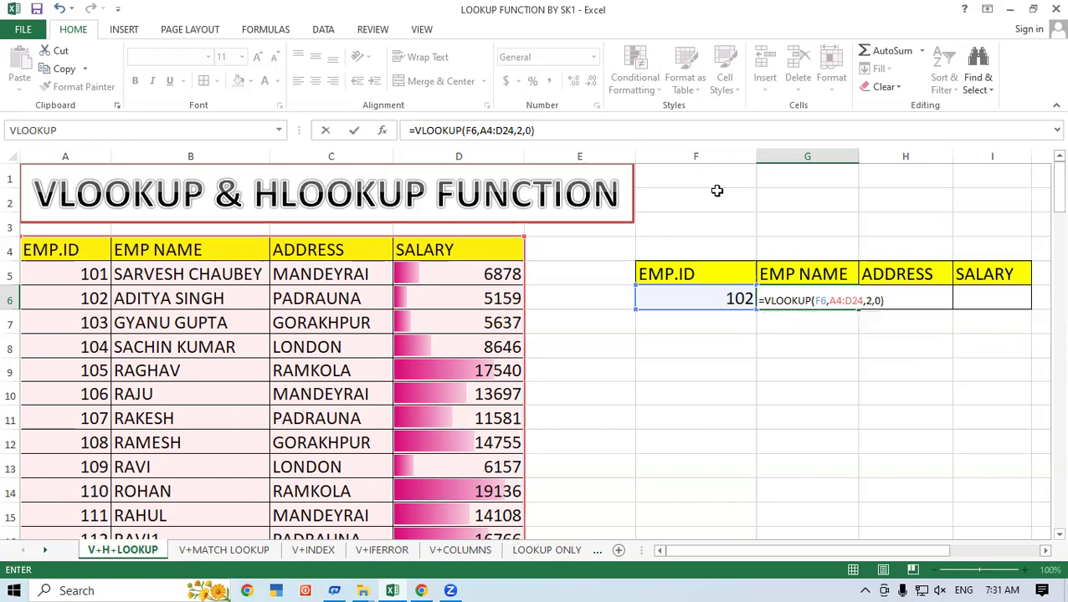
pyautogui.press('Return')
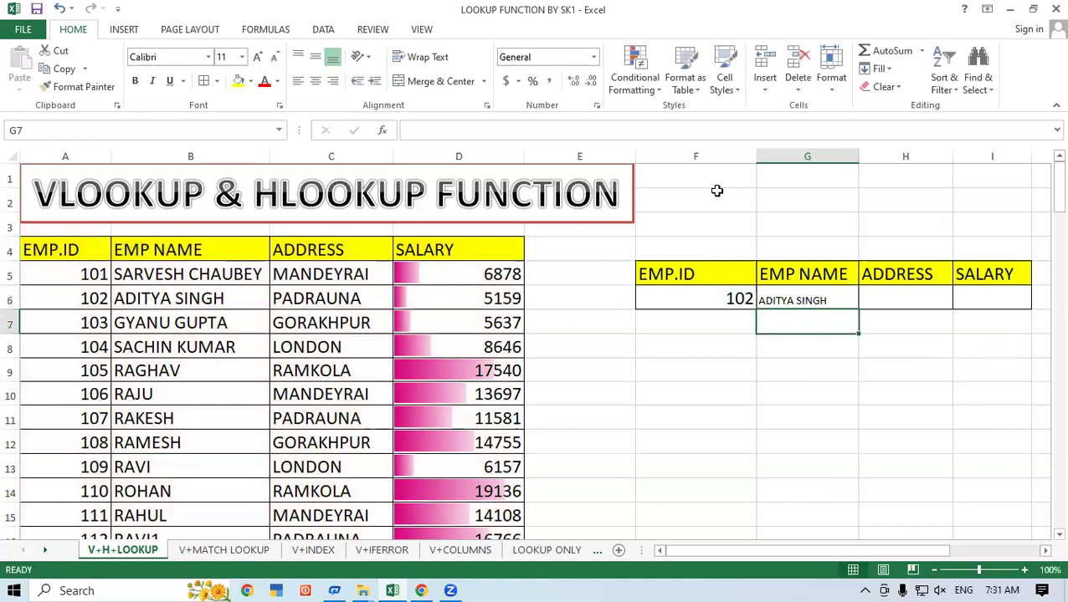
pyautogui.click(787, 296)
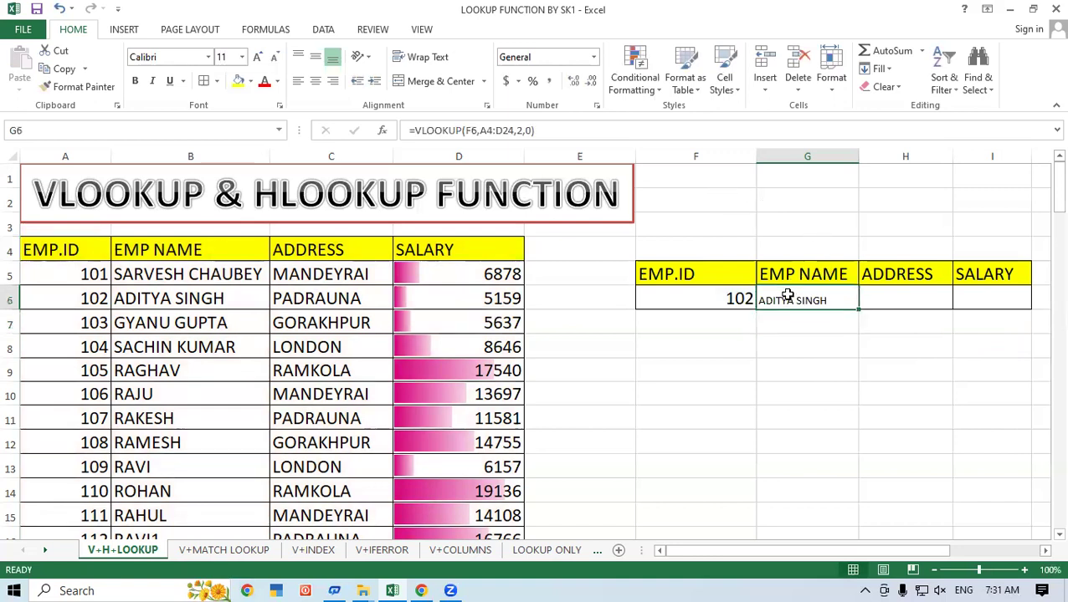
pyautogui.click(133, 80)
pyautogui.click(258, 59)
pyautogui.click(258, 58)
pyautogui.click(910, 400)
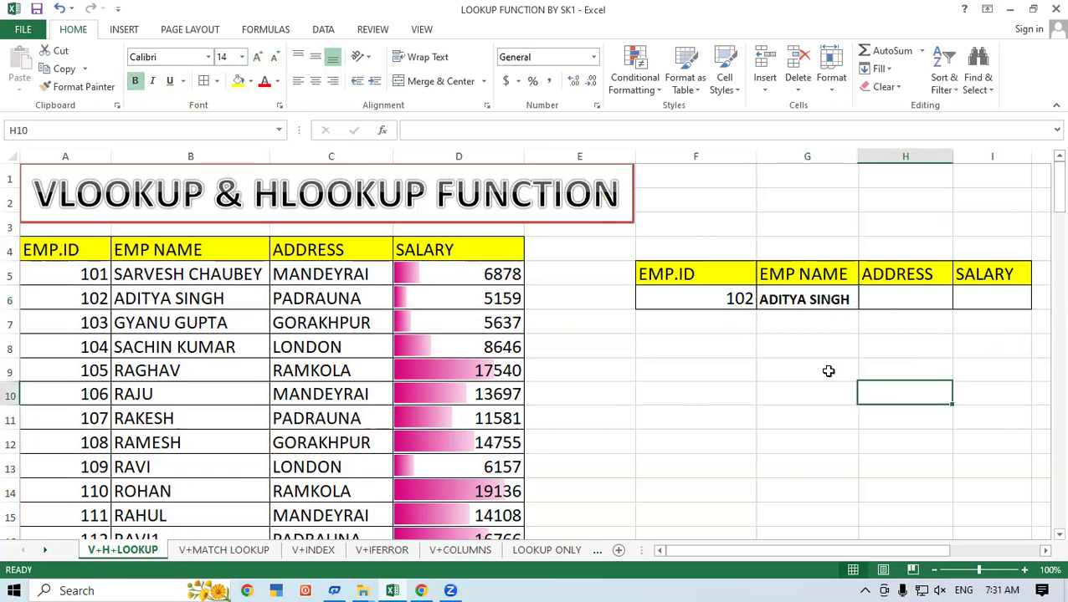
pyautogui.click(698, 300)
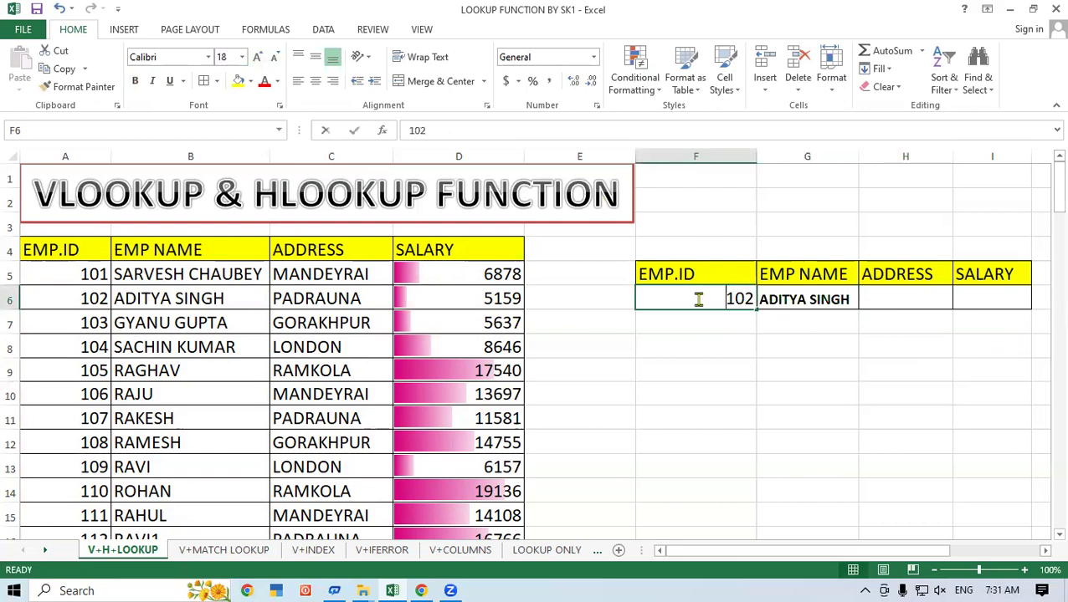
# Test the name lookup by entering EMP.ID 105, then 111, in F6
pyautogui.write('105')
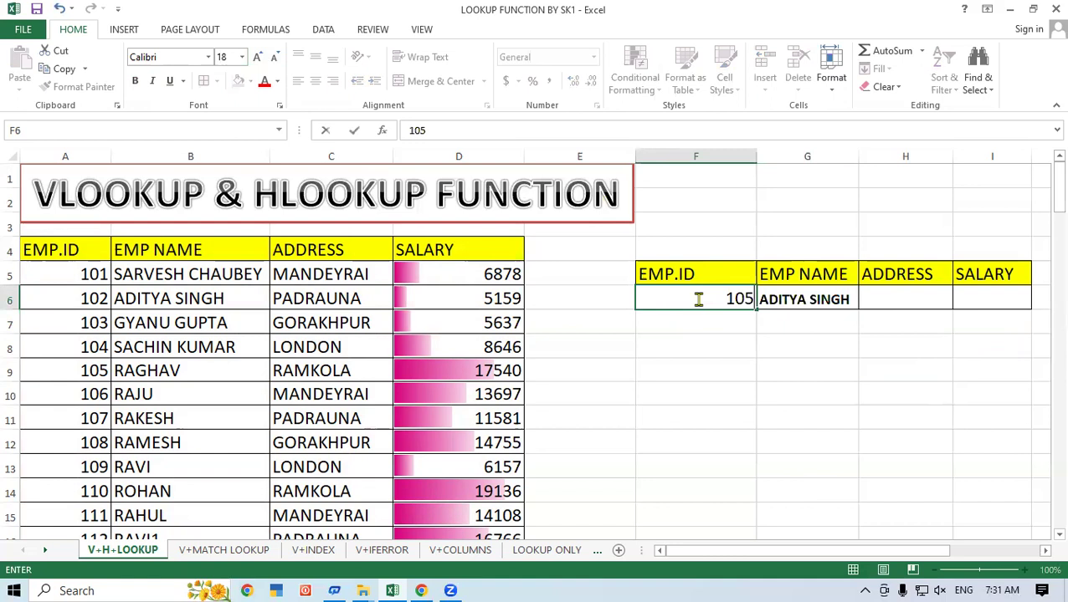
pyautogui.press('Return')
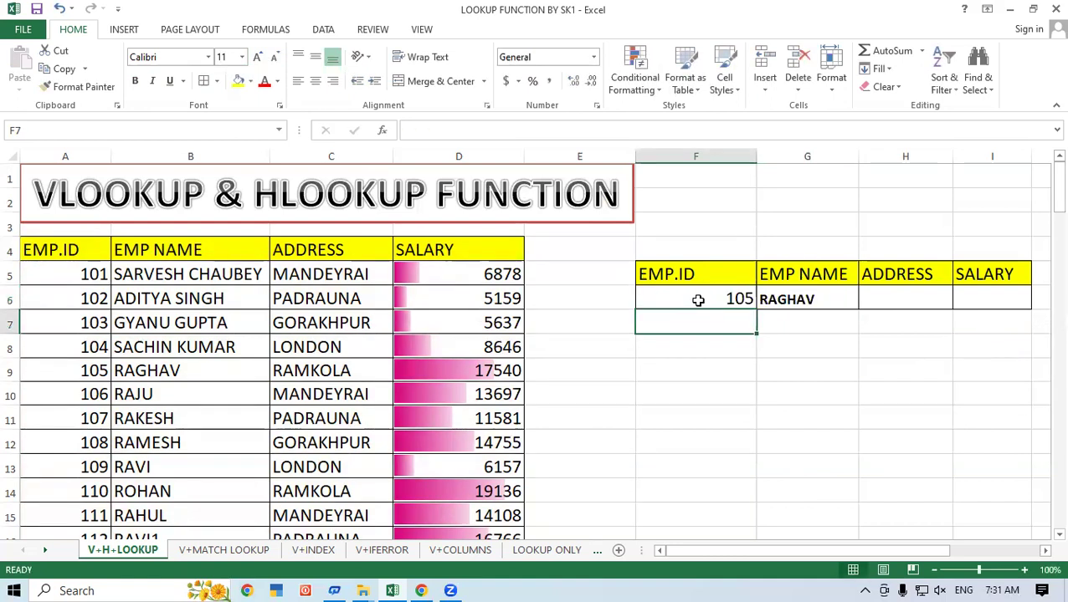
pyautogui.click(692, 297)
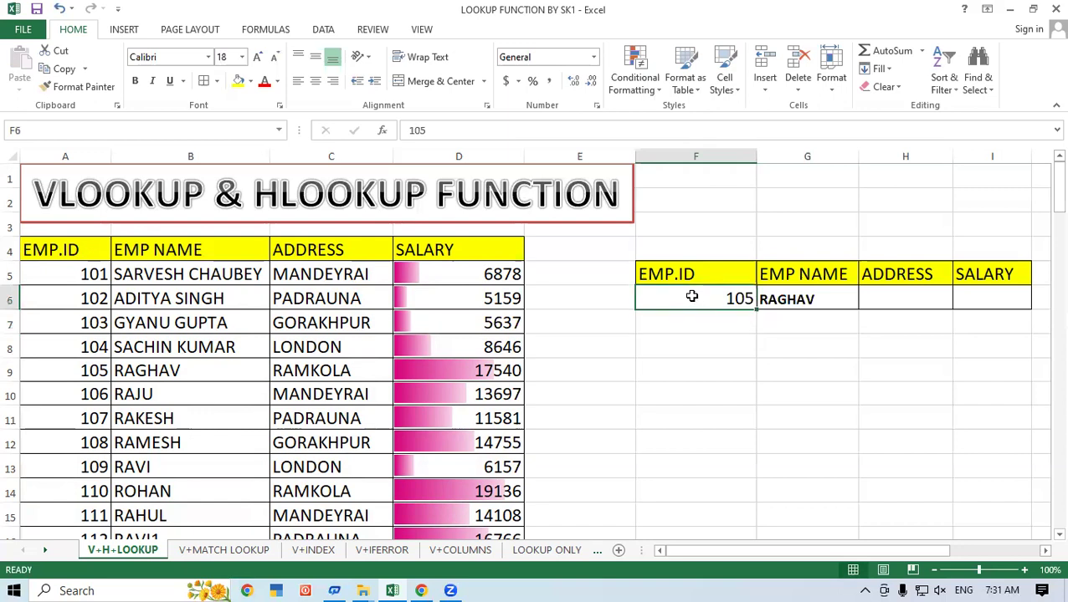
pyautogui.write('111')
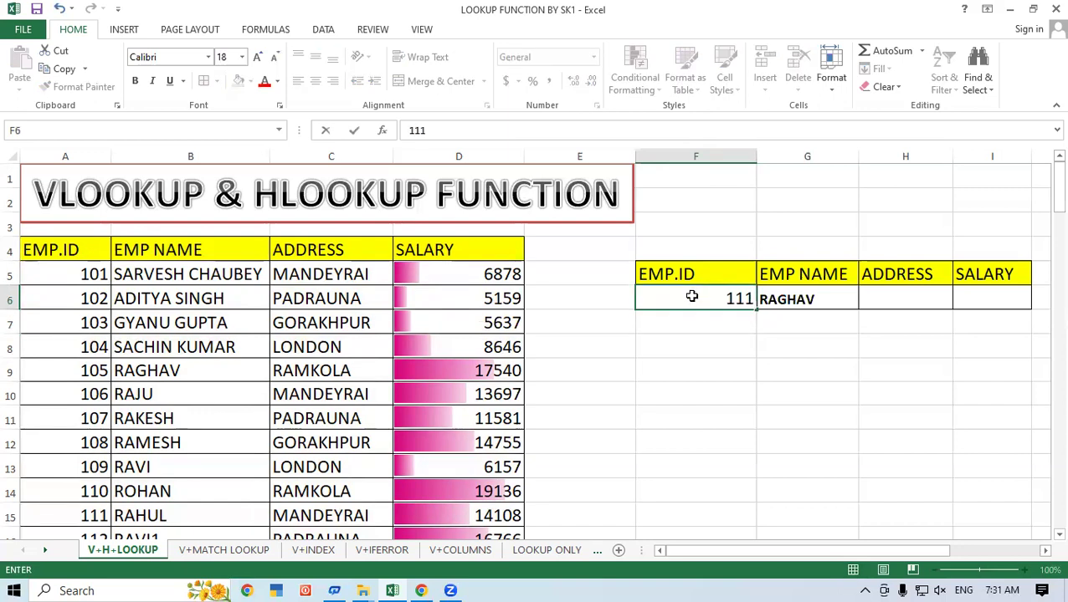
pyautogui.press('Return')
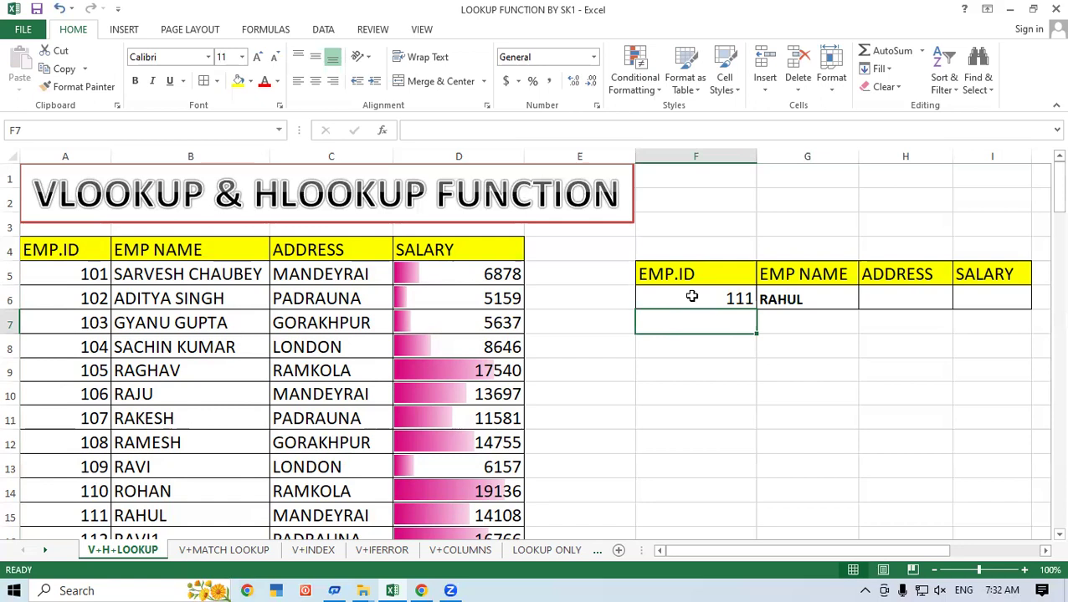
pyautogui.click(890, 287)
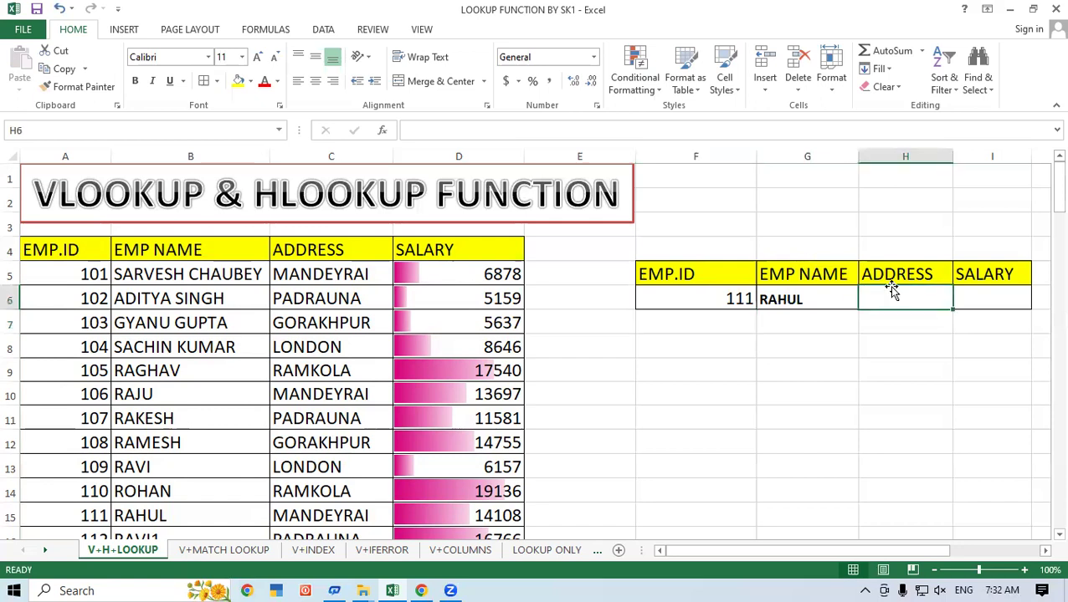
# Start a VLOOKUP formula in H6 with F6 as the lookup value
pyautogui.write('=')
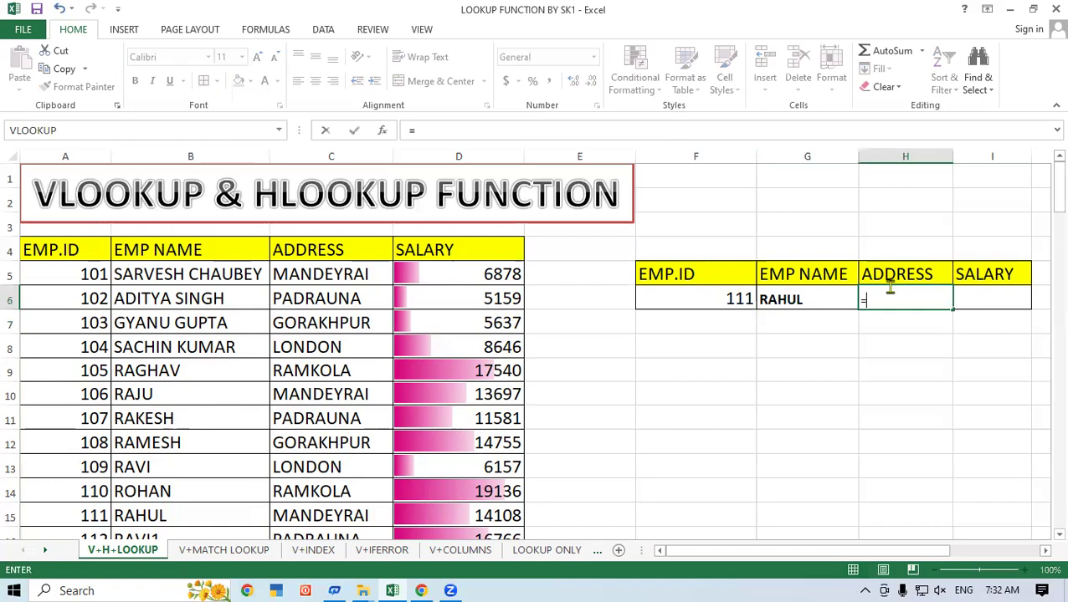
pyautogui.write('vlo')
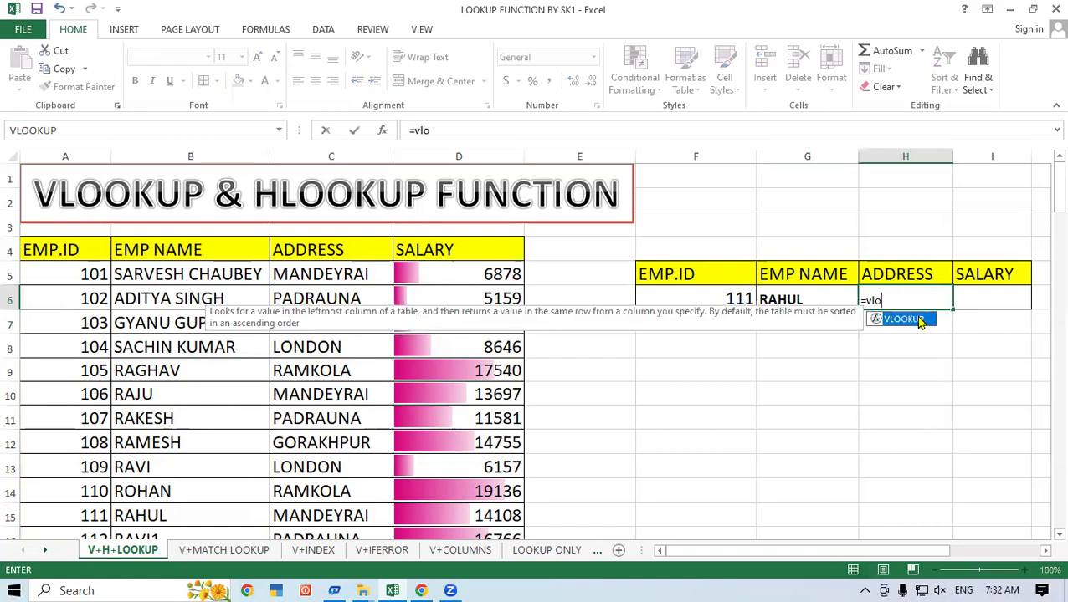
pyautogui.doubleClick(917, 320)
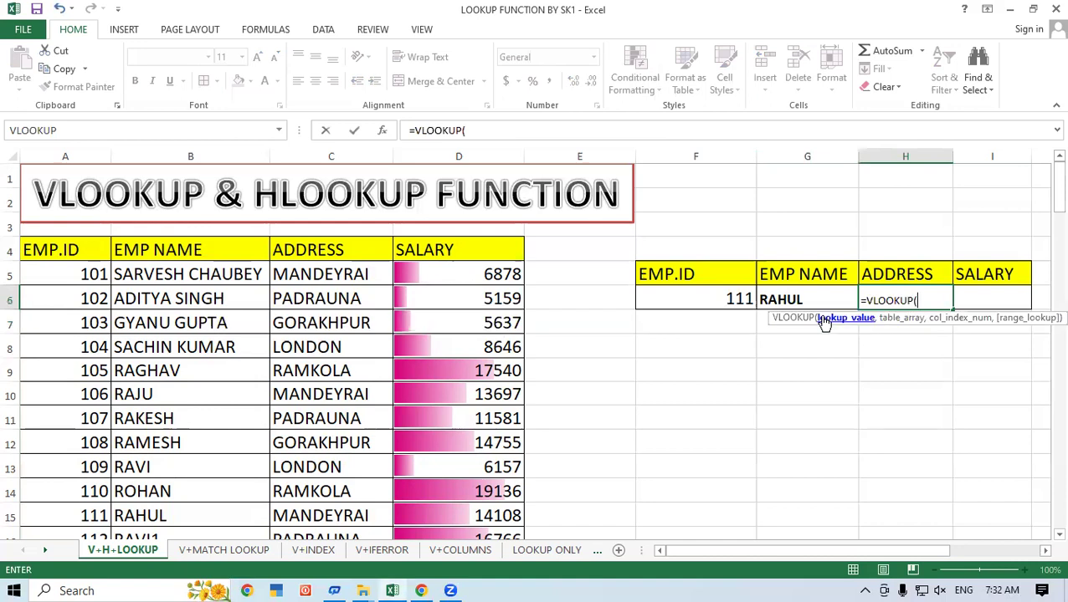
pyautogui.click(675, 295)
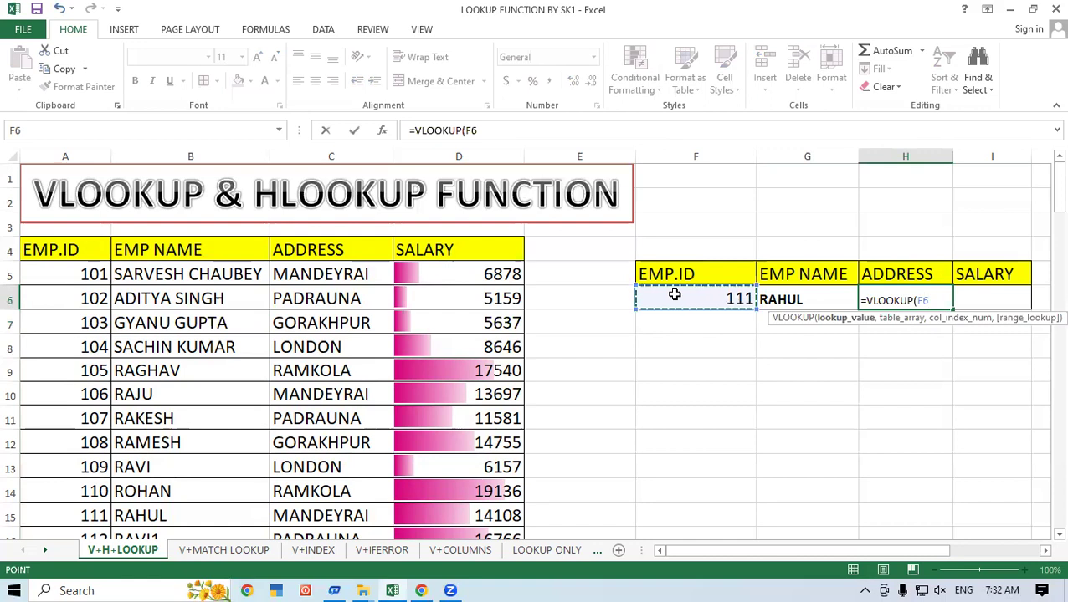
pyautogui.write(',')
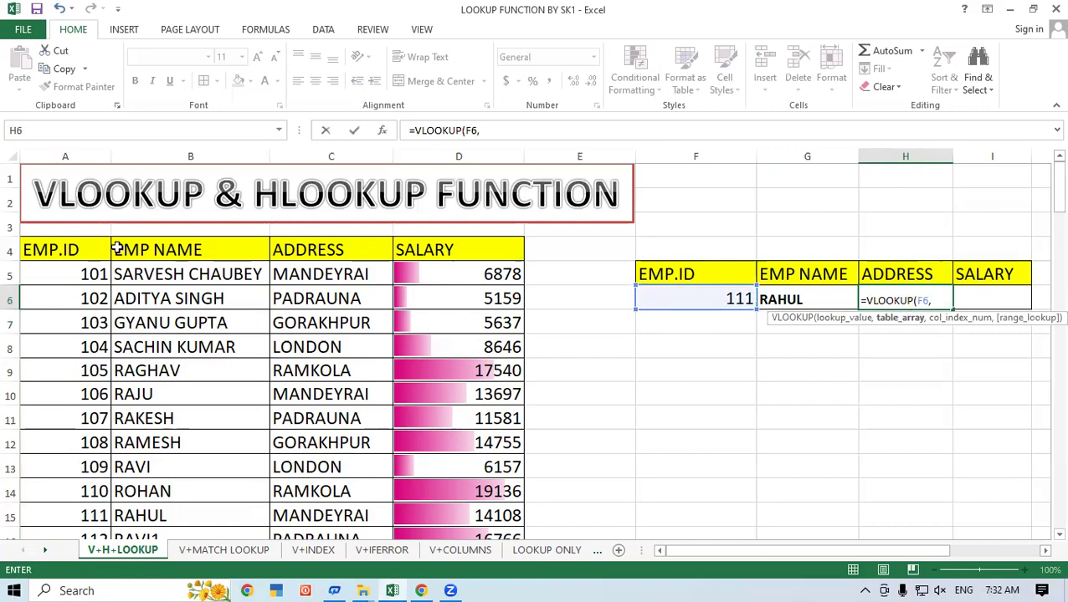
# Add the table range A4:D23 and enter it, triggering a too-few-arguments warning
pyautogui.moveTo(79, 249)
pyautogui.mouseDown()
pyautogui.moveTo(572, 365)
pyautogui.moveTo(480, 505)
pyautogui.mouseUp()
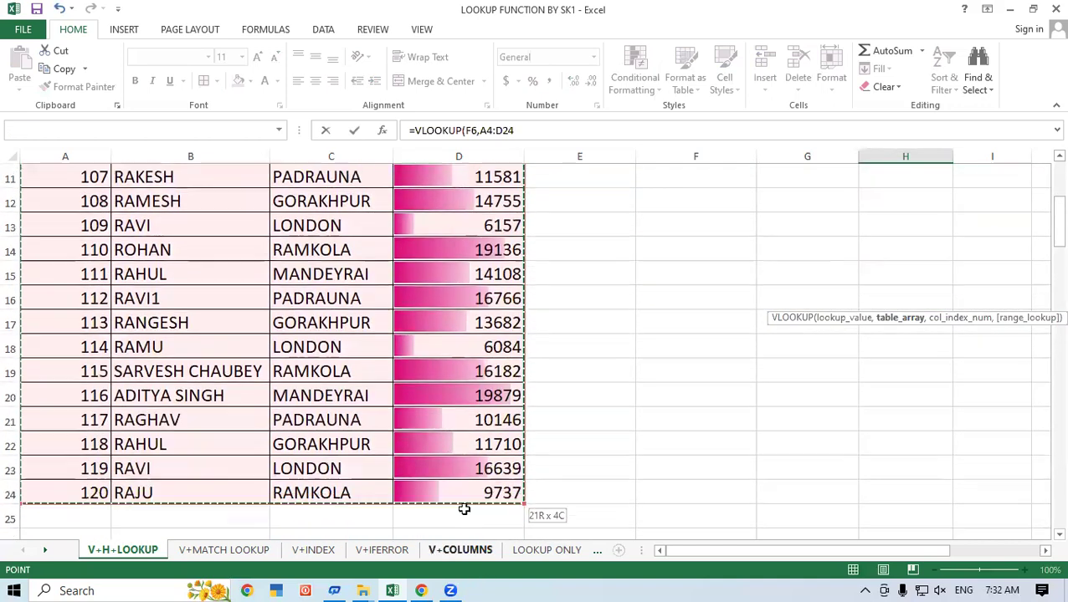
pyautogui.moveTo(479, 504); pyautogui.dragTo(452, 481)
pyautogui.scroll(-1, 598, 390)
pyautogui.scroll(1, 846, 248)
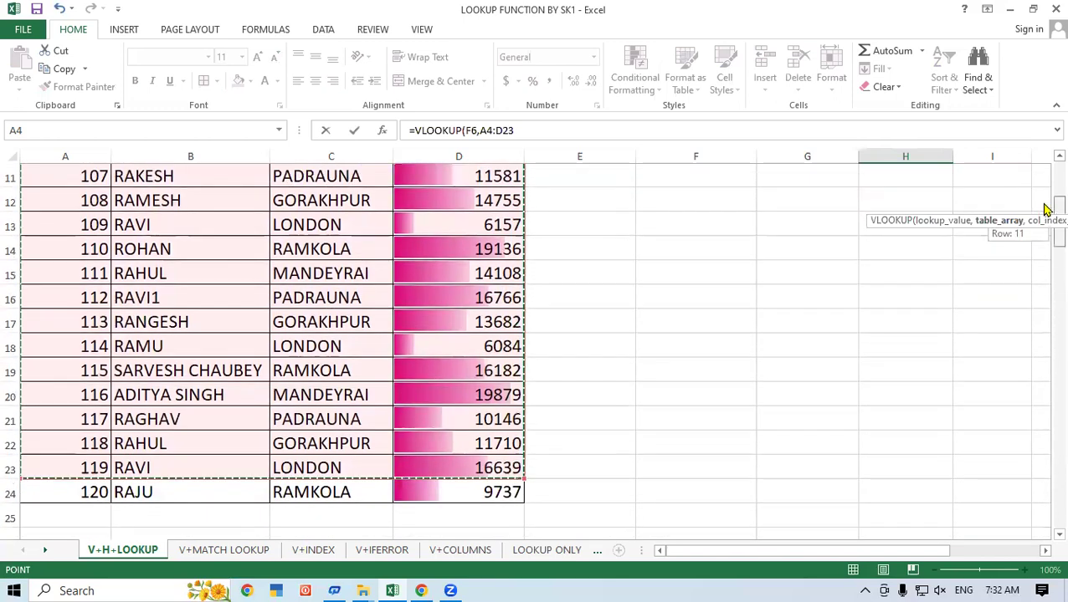
pyautogui.moveTo(1057, 209); pyautogui.dragTo(1057, 172)
pyautogui.moveTo(88, 222)
pyautogui.mouseDown()
pyautogui.moveTo(412, 325)
pyautogui.moveTo(463, 476)
pyautogui.mouseUp()
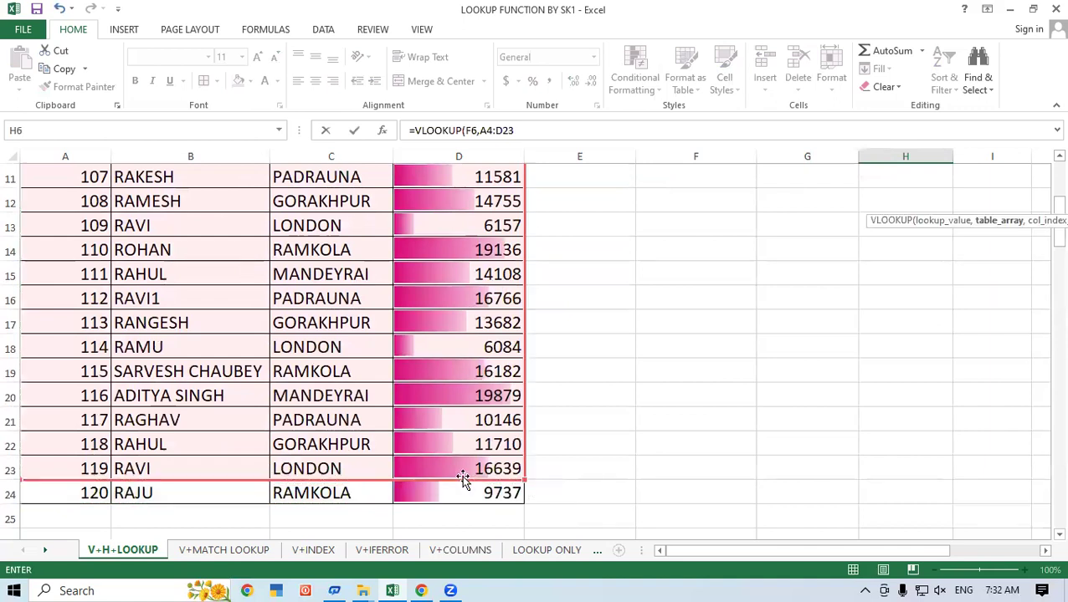
pyautogui.scroll(3, 1044, 249)
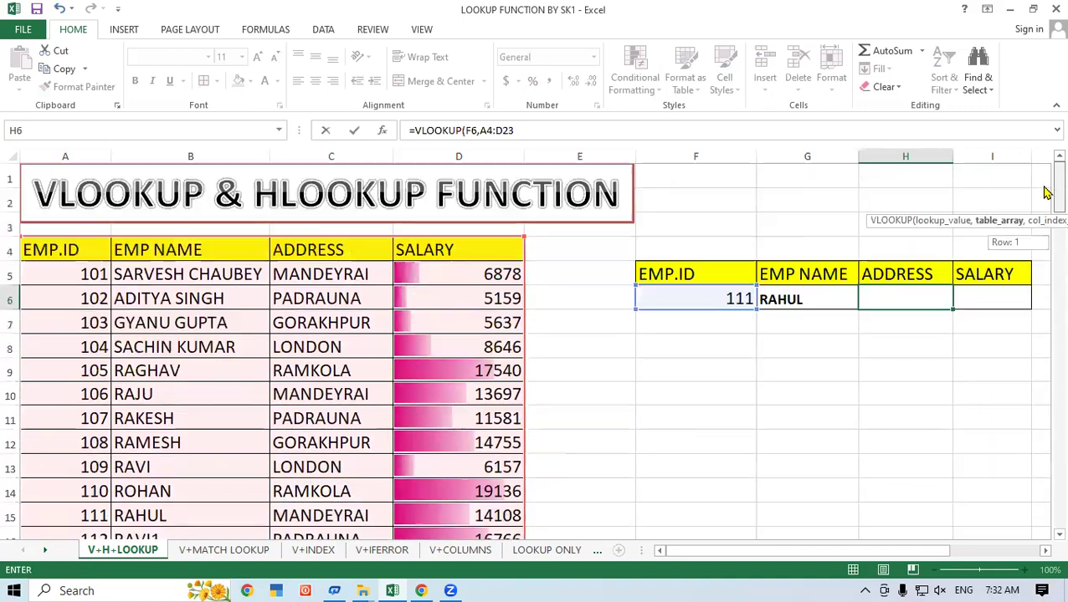
pyautogui.press('Return')
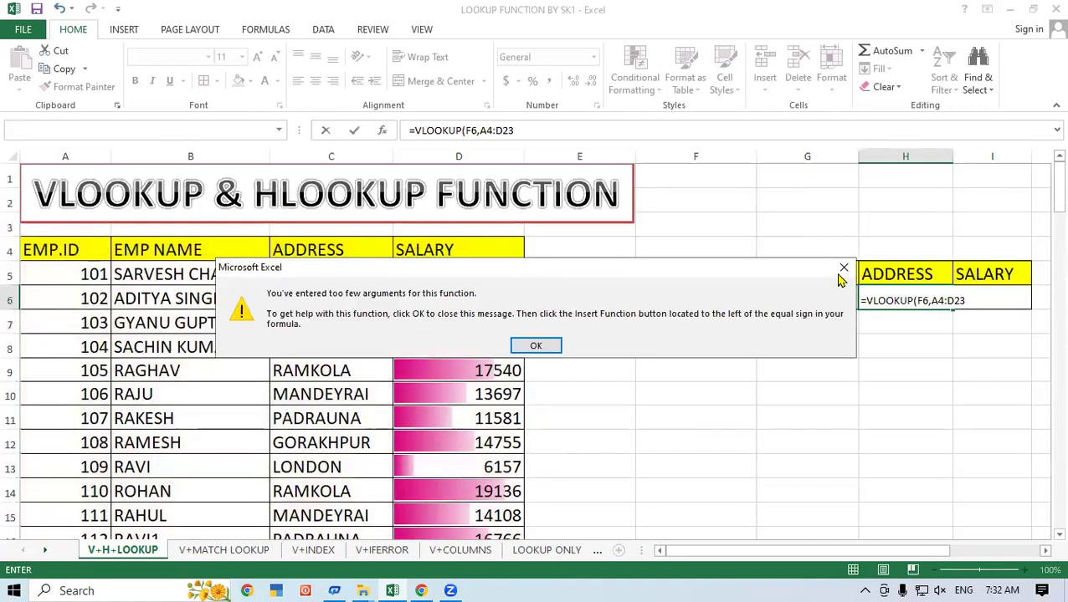
# Dismiss the warning and fix H6 to =VLOOKUP(F6,A4:D24,3,0), returning MANDEYRAI
pyautogui.click(844, 268)
pyautogui.moveTo(74, 249)
pyautogui.mouseDown()
pyautogui.moveTo(470, 504)
pyautogui.moveTo(493, 428)
pyautogui.mouseUp()
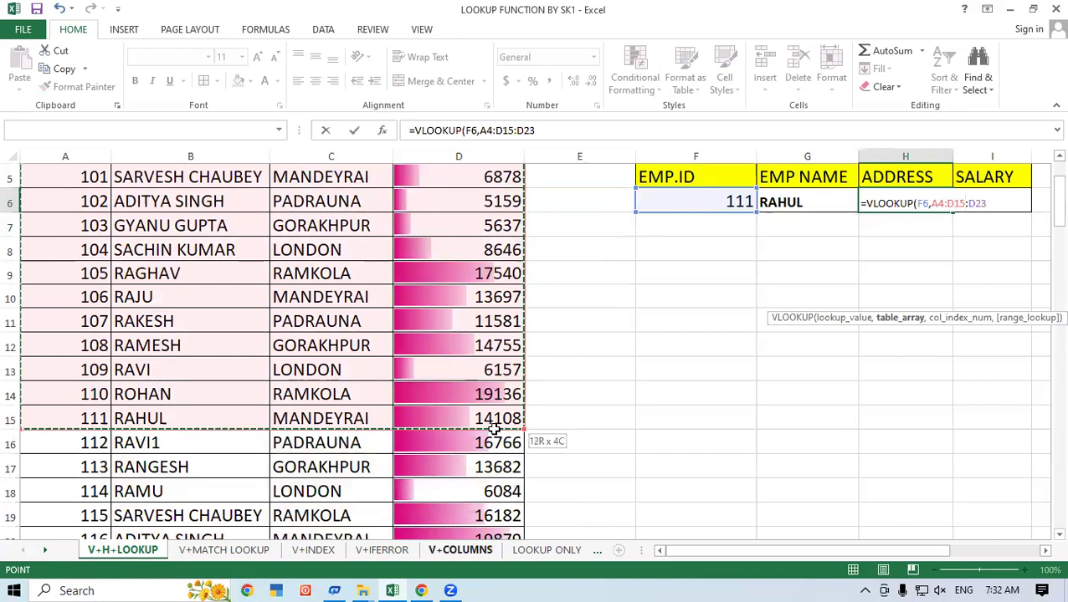
pyautogui.moveTo(493, 428)
pyautogui.mouseDown()
pyautogui.moveTo(511, 498)
pyautogui.moveTo(512, 446)
pyautogui.mouseUp()
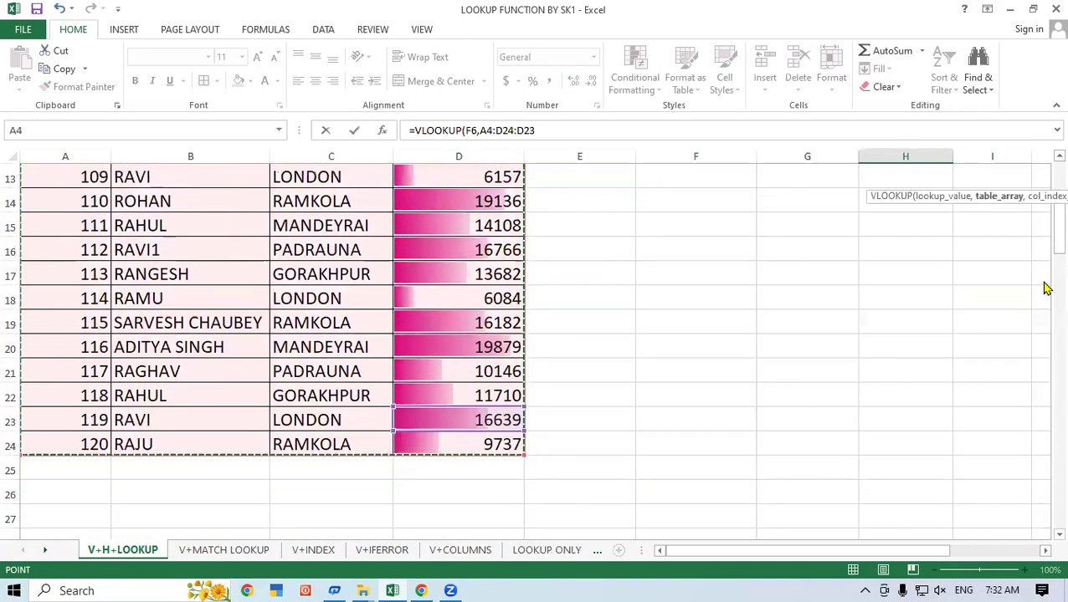
pyautogui.moveTo(1044, 241); pyautogui.dragTo(1044, 208)
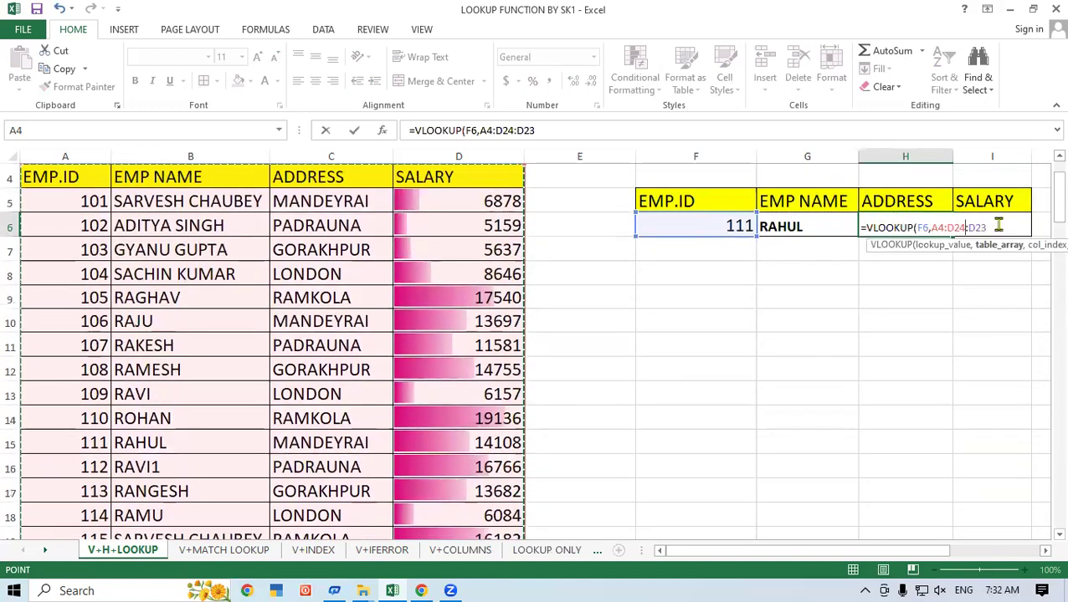
pyautogui.click(997, 225)
pyautogui.press('BackSpace')
pyautogui.press('BackSpace')
pyautogui.press('BackSpace')
pyautogui.press('BackSpace')
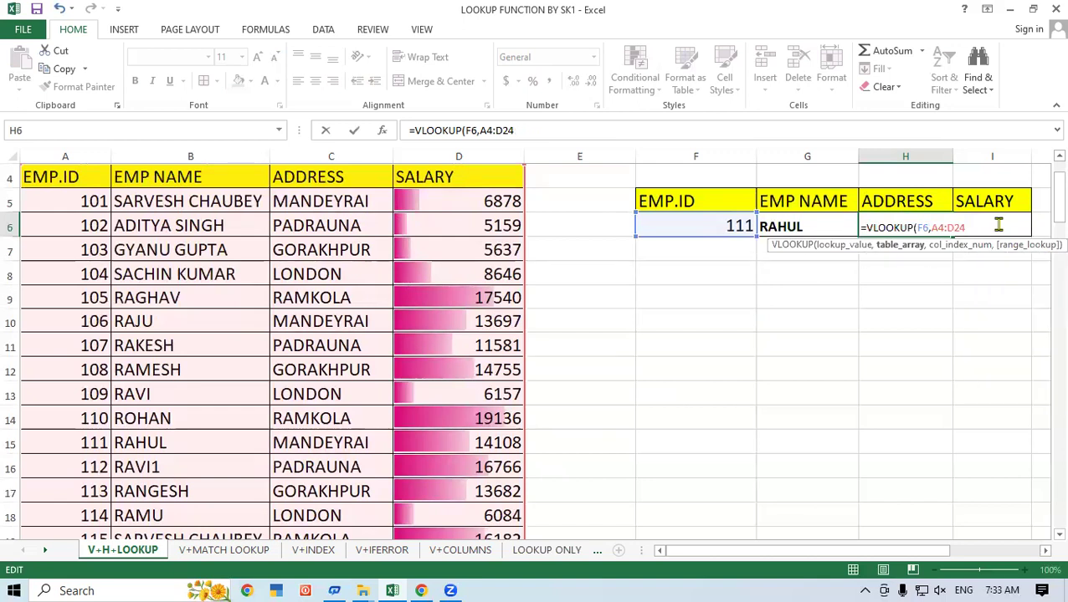
pyautogui.write(',')
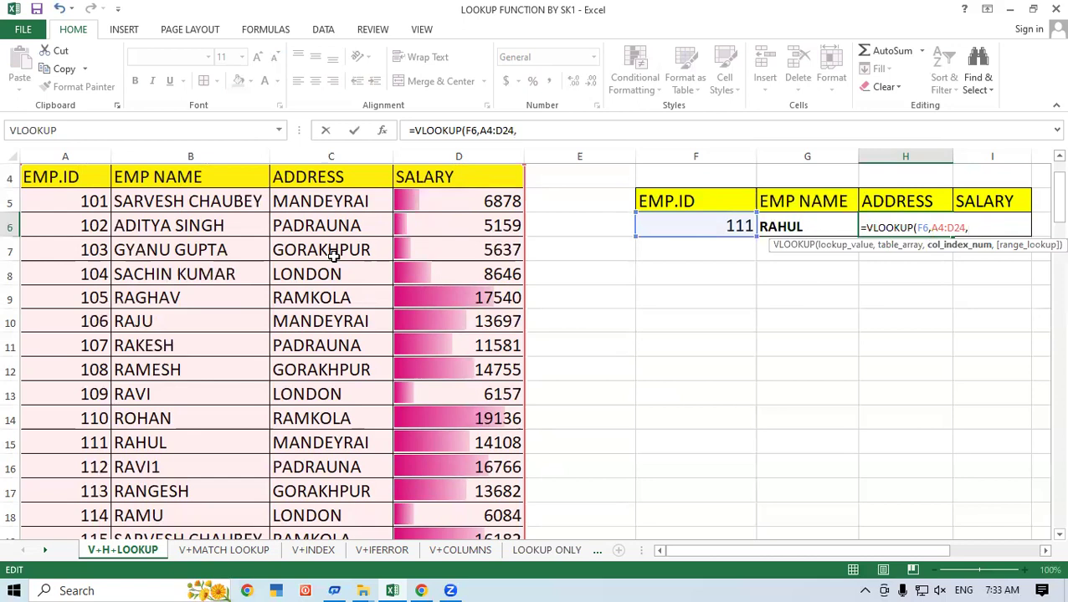
pyautogui.write('3')
pyautogui.write(',0')
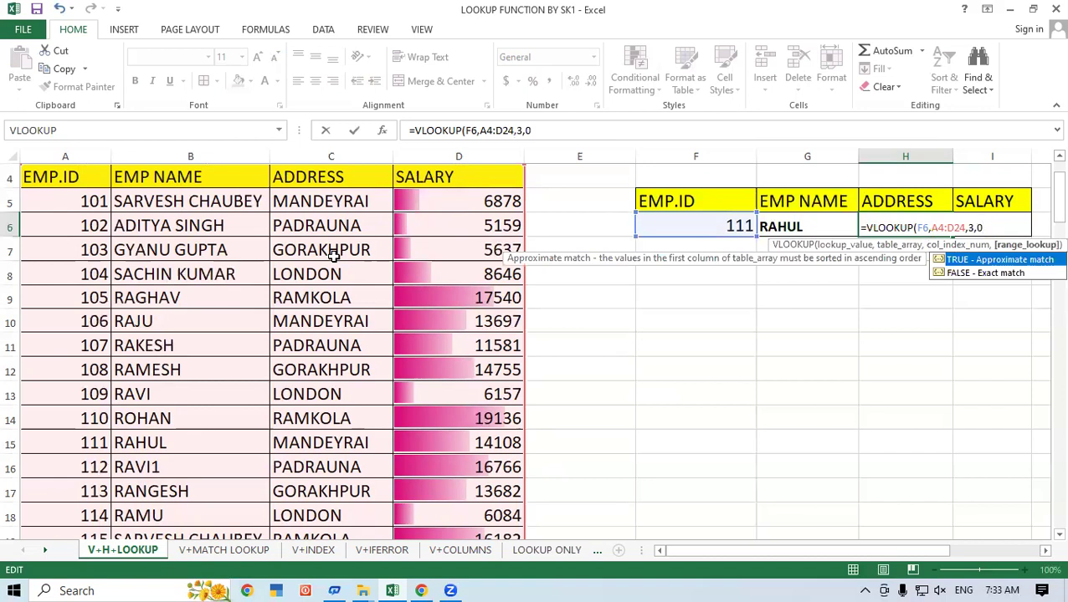
pyautogui.write(')')
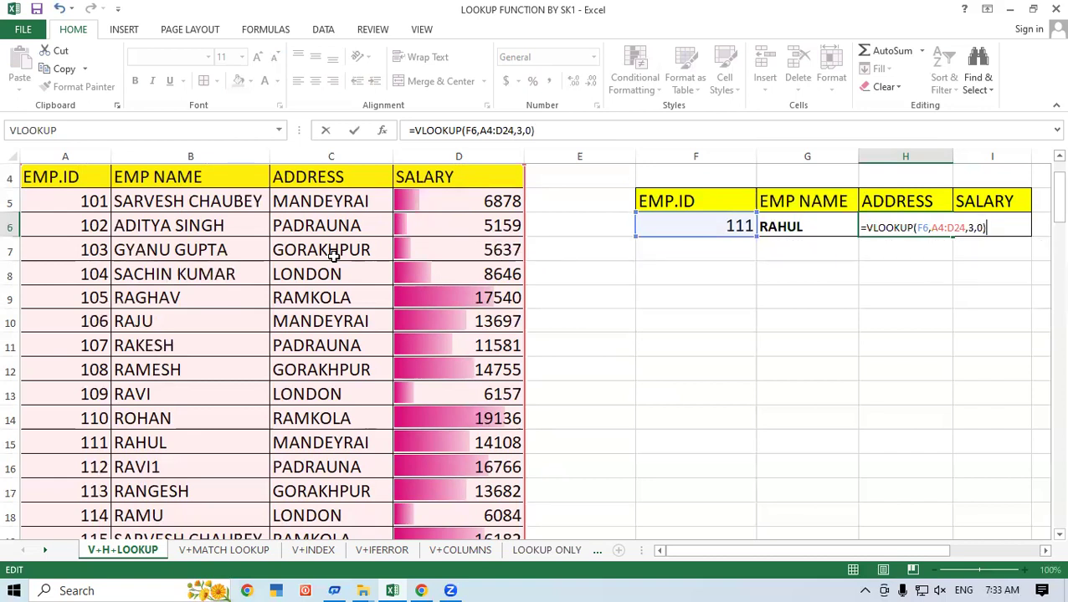
pyautogui.press('Return')
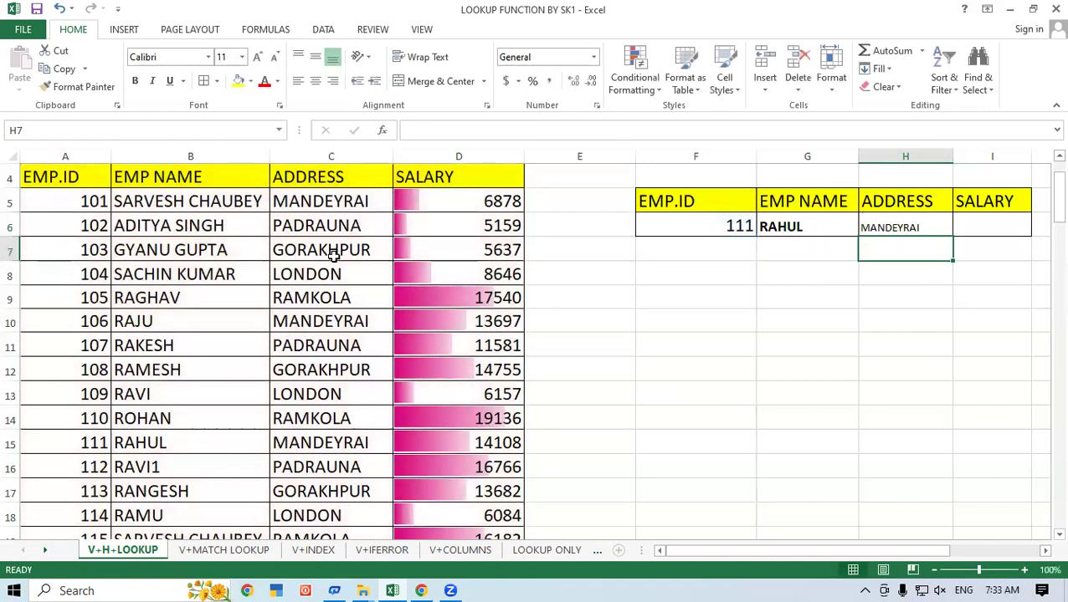
# Make the address result in H6 bold and two sizes larger
pyautogui.click(877, 225)
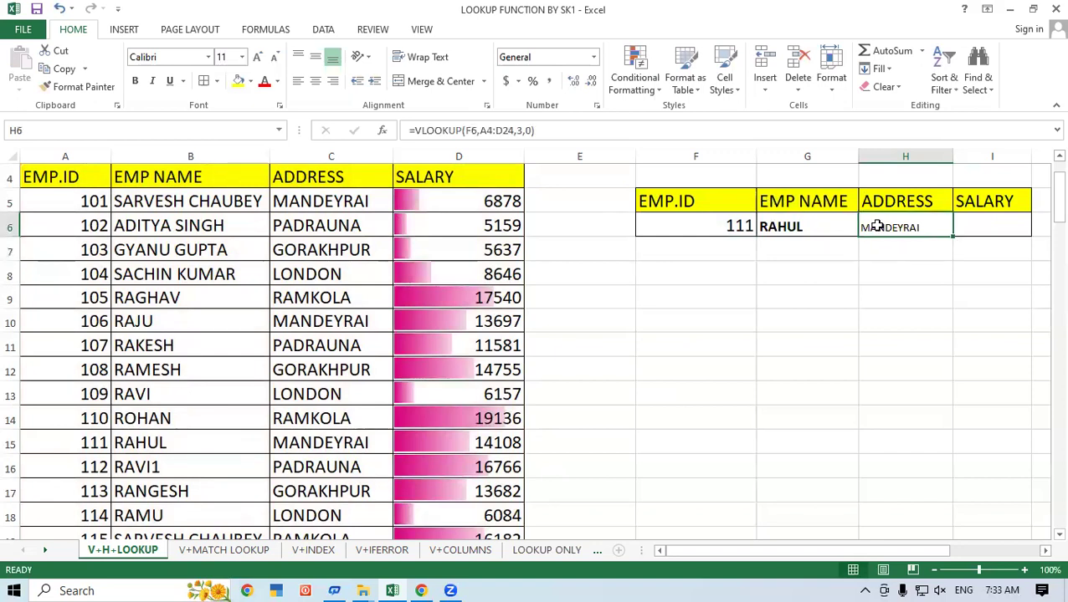
pyautogui.click(135, 80)
pyautogui.click(257, 57)
pyautogui.click(256, 57)
pyautogui.click(257, 57)
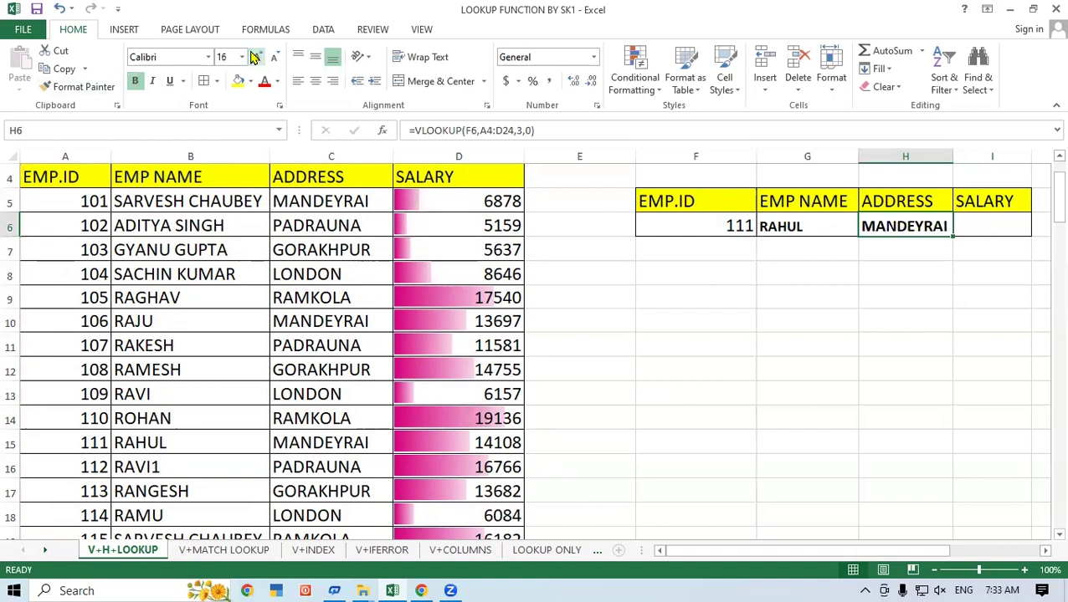
# Change the EMP.ID in F6 to 103
pyautogui.click(732, 228)
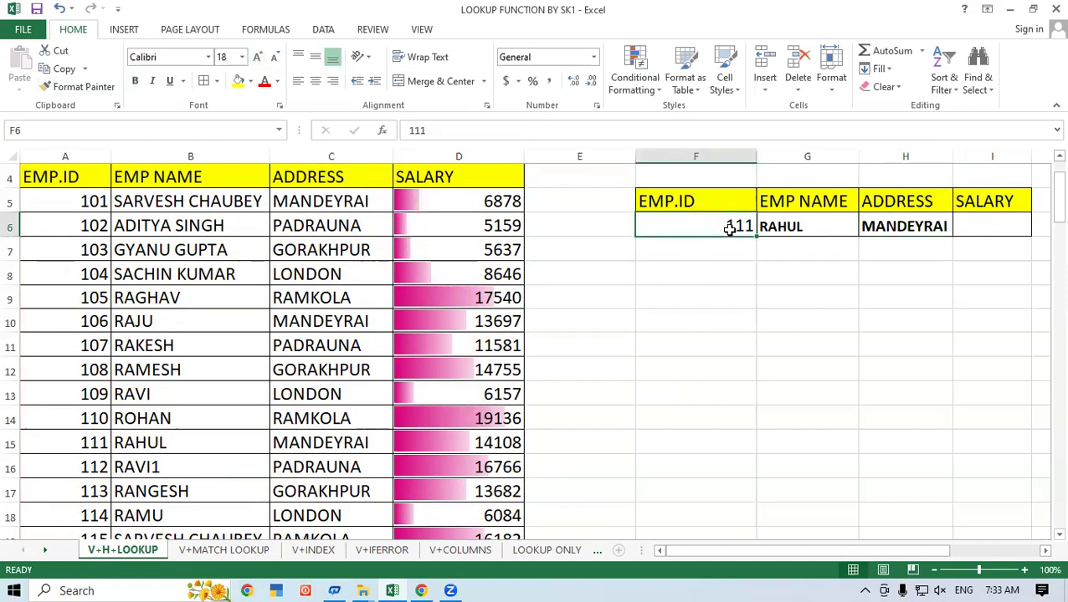
pyautogui.write('103')
pyautogui.press('Return')
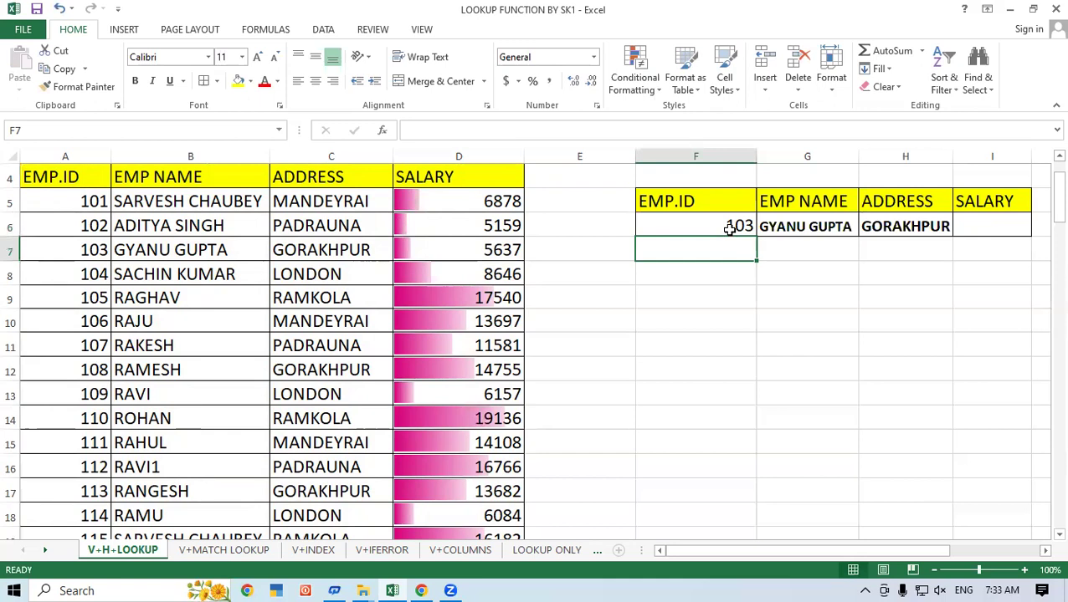
# Enter =VLOOKUP(F6,A4:D24,4,0) in I6 to return the salary 5637
pyautogui.click(1004, 227)
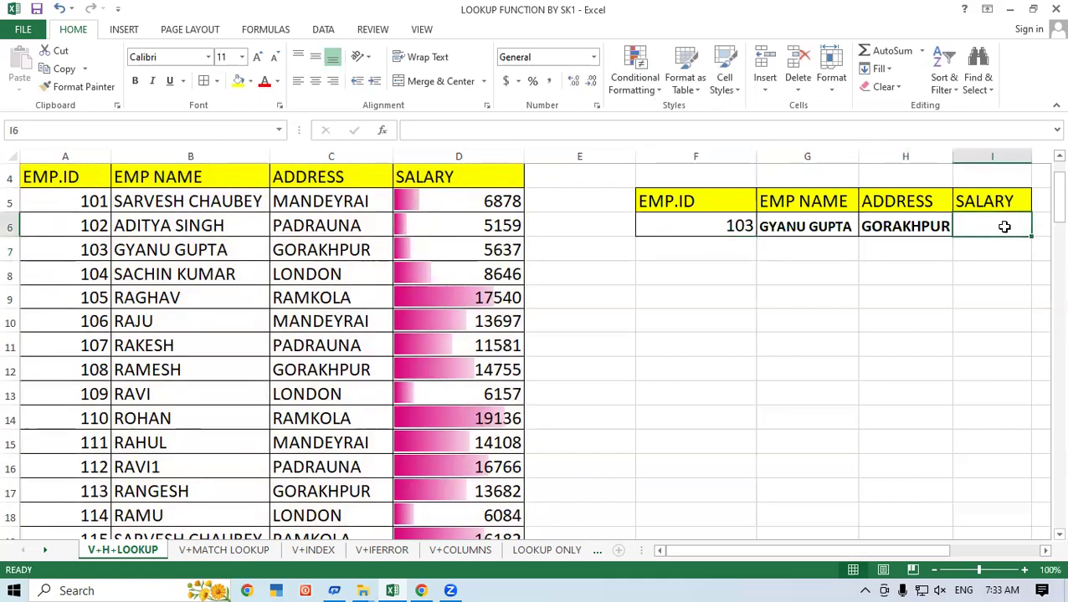
pyautogui.write('=')
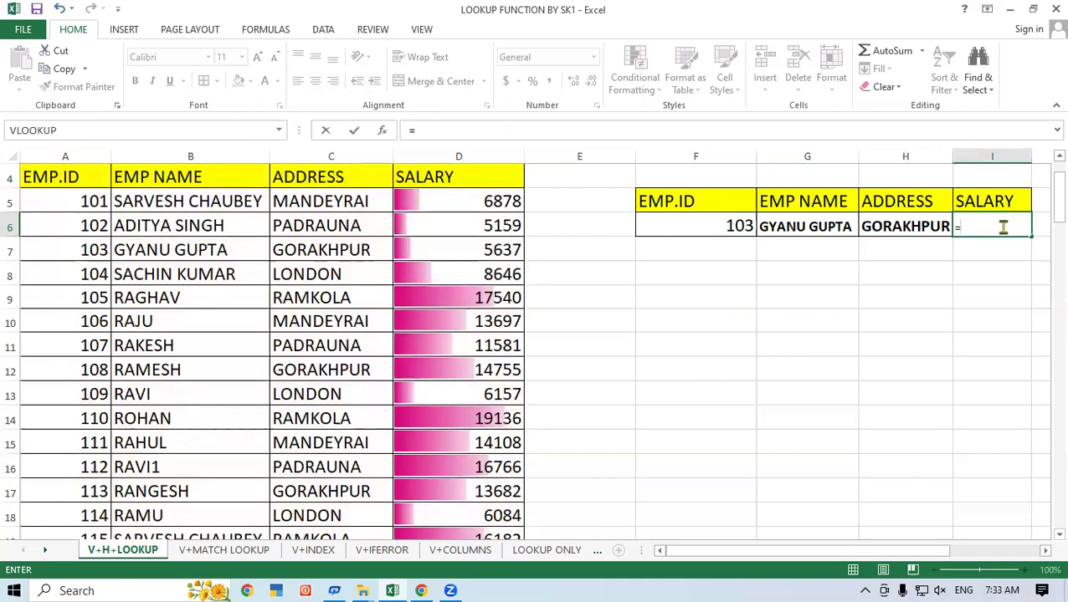
pyautogui.write('vlo')
pyautogui.doubleClick(997, 246)
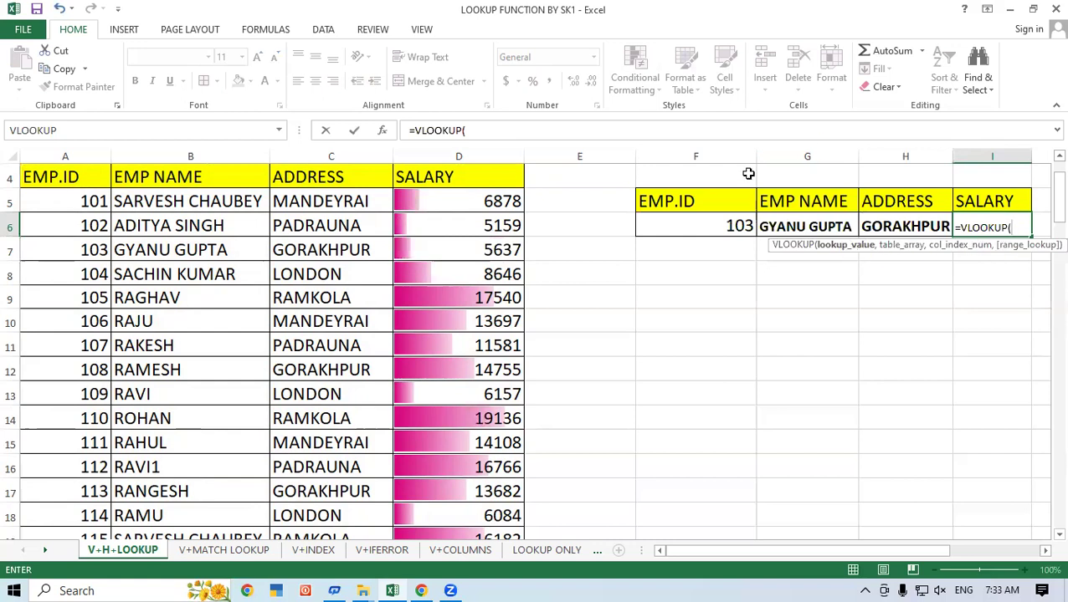
pyautogui.click(709, 225)
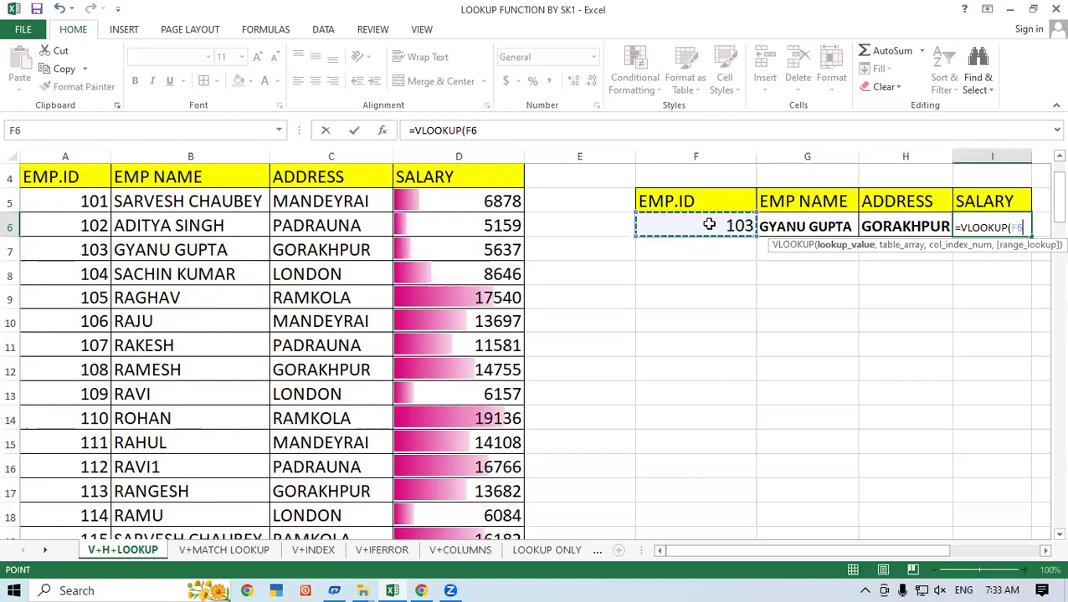
pyautogui.write(',')
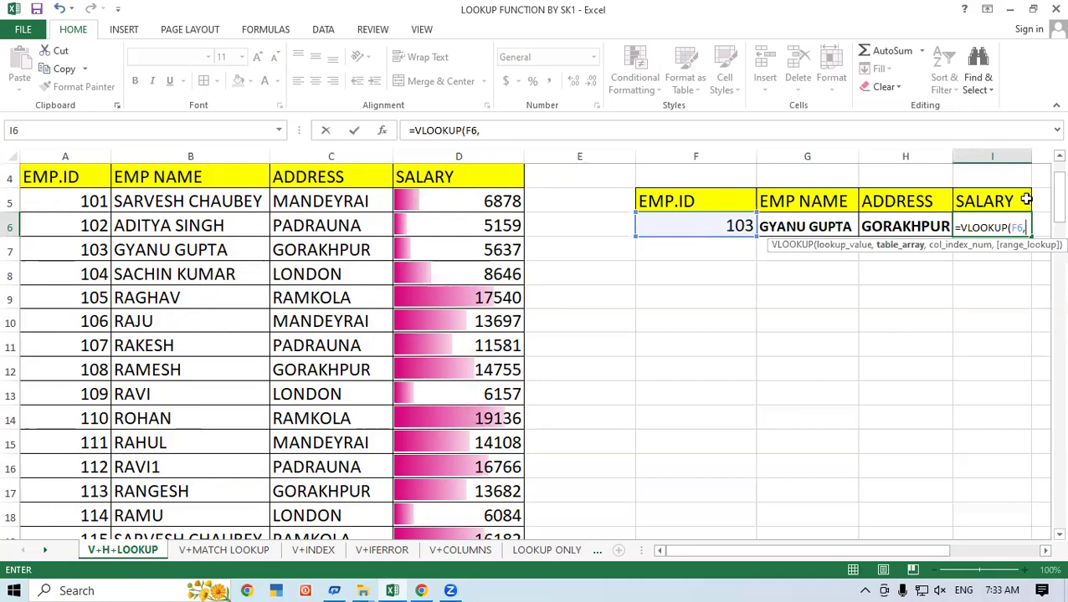
pyautogui.moveTo(75, 177)
pyautogui.mouseDown()
pyautogui.moveTo(471, 579)
pyautogui.moveTo(467, 493)
pyautogui.mouseUp()
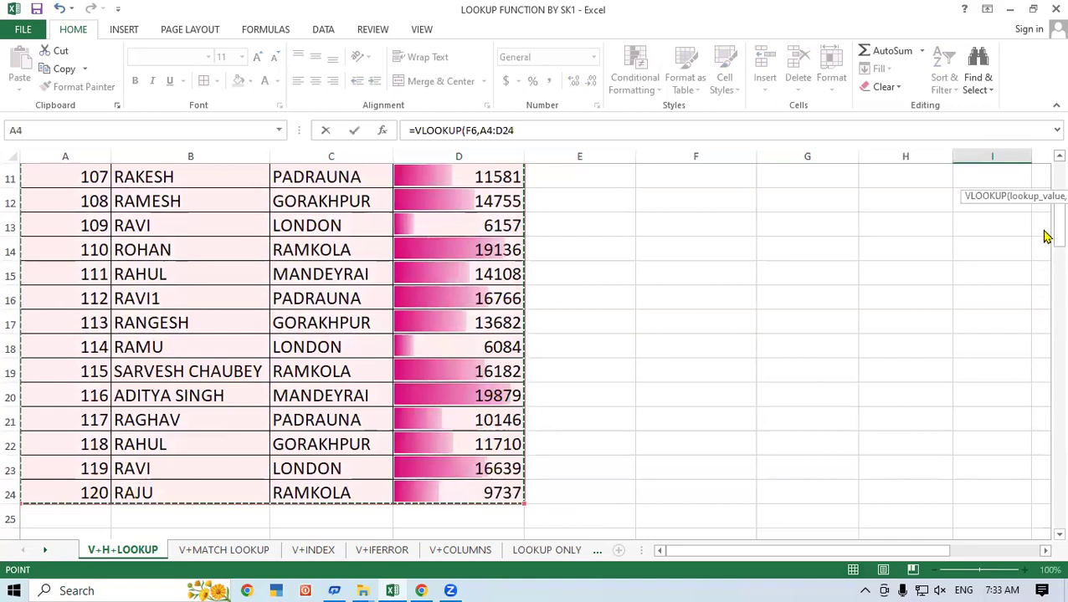
pyautogui.moveTo(1059, 230); pyautogui.dragTo(1059, 177)
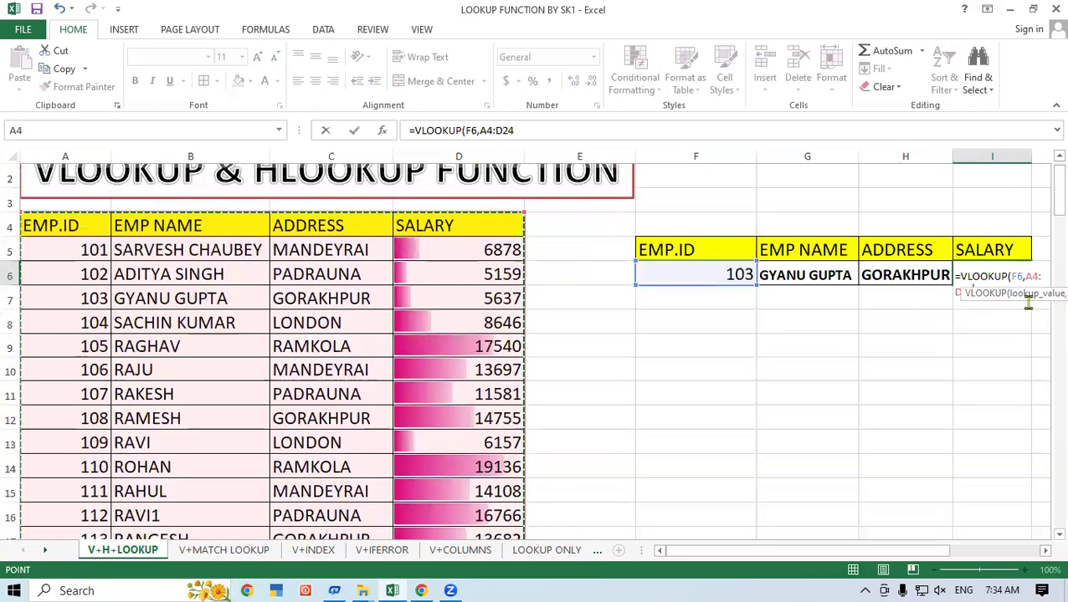
pyautogui.write(',')
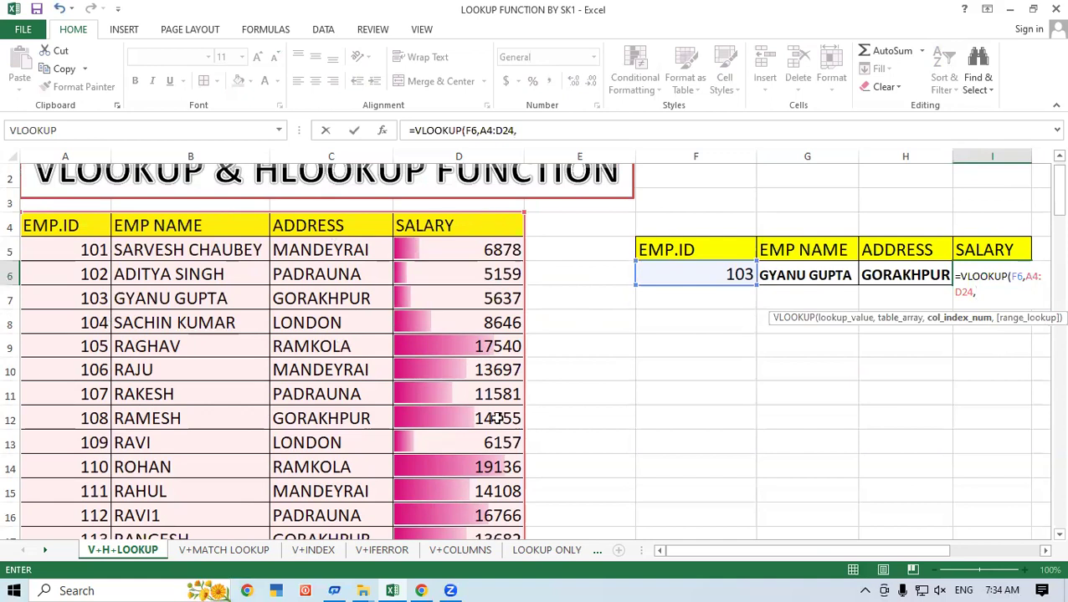
pyautogui.write('4')
pyautogui.write(',0')
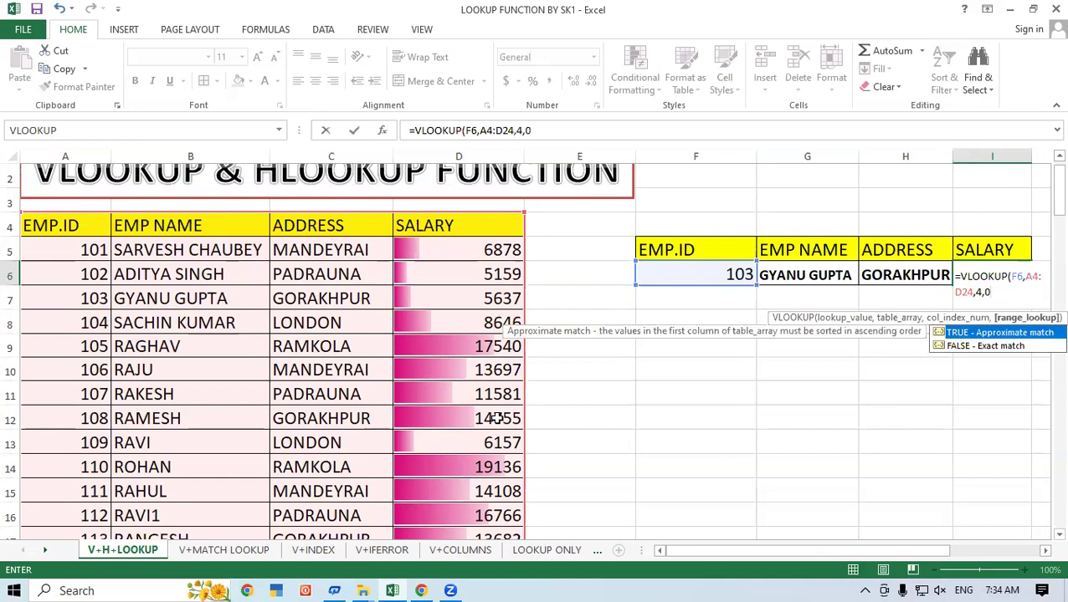
pyautogui.write(')')
pyautogui.press('Return')
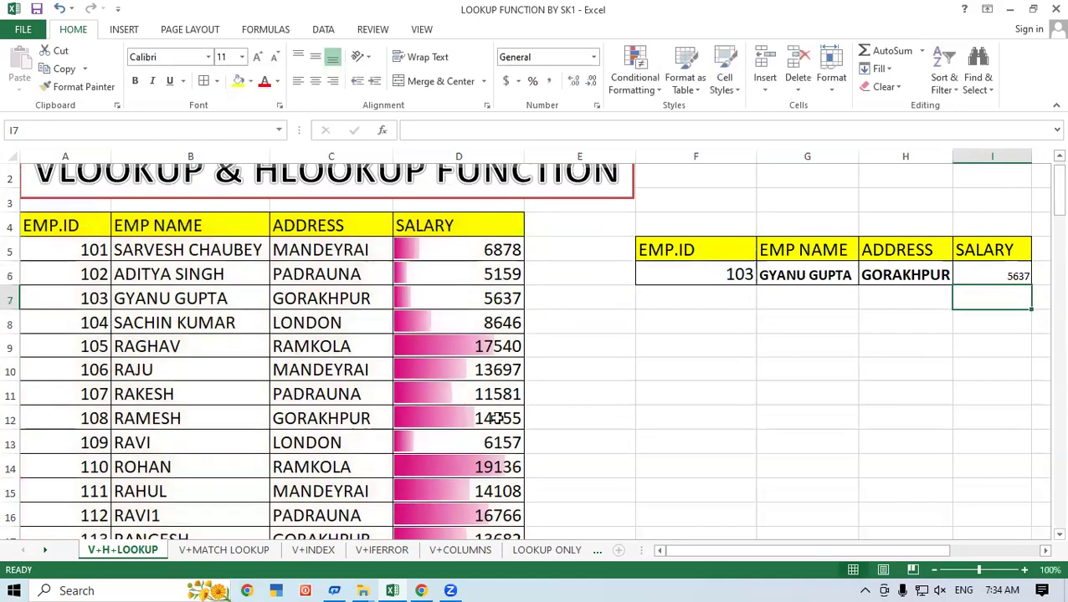
# Make the salary result in I6 bold and three sizes larger
pyautogui.click(135, 80)
pyautogui.click(257, 57)
pyautogui.click(256, 56)
pyautogui.click(256, 57)
pyautogui.click(256, 56)
pyautogui.click(728, 311)
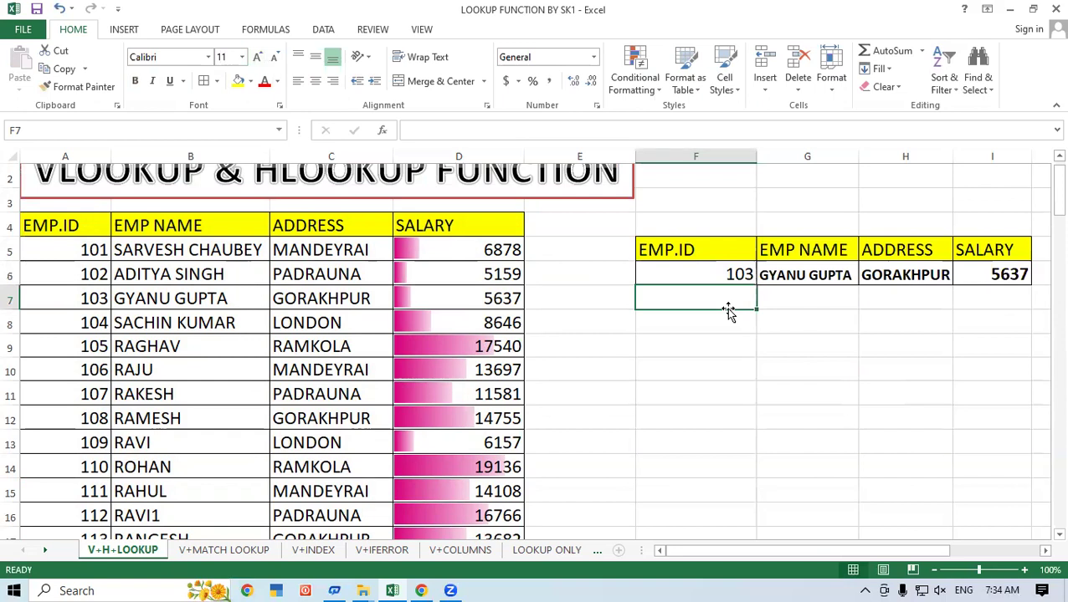
# Change the EMP.ID in F6 to 105, returning RAGHAV, RAMKOLA and 17540
pyautogui.click(663, 268)
pyautogui.write('105')
pyautogui.press('Return')
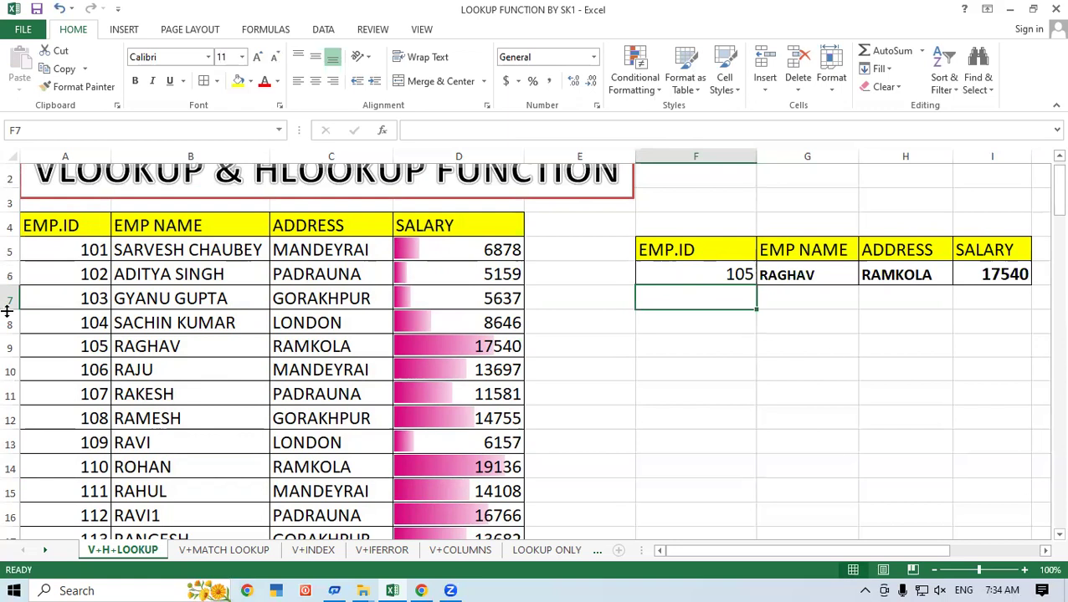
pyautogui.click(838, 392)
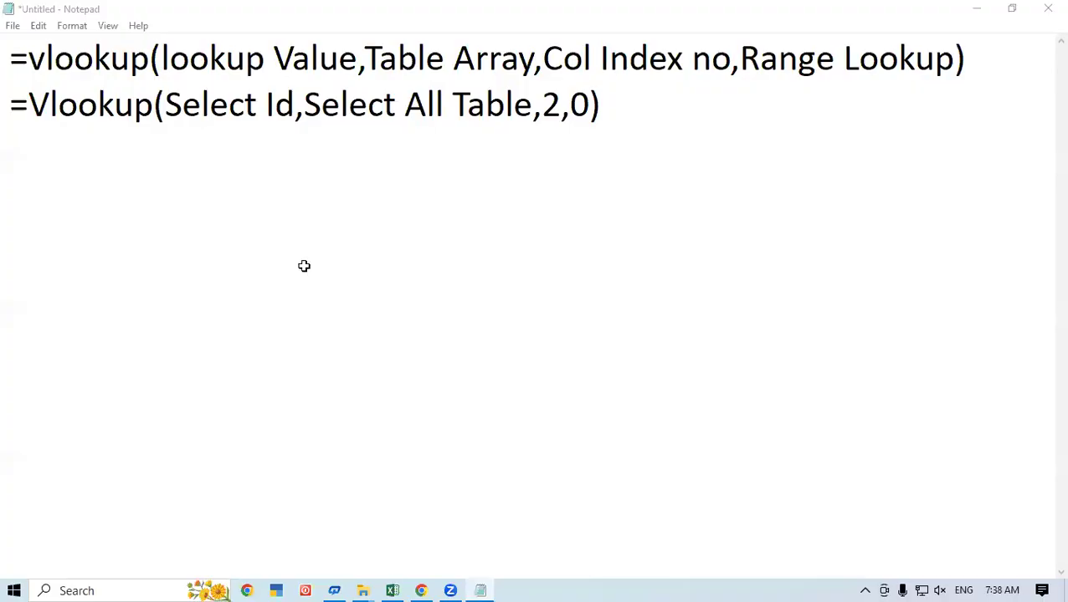
pyautogui.hotkey('alt', 'Tab')
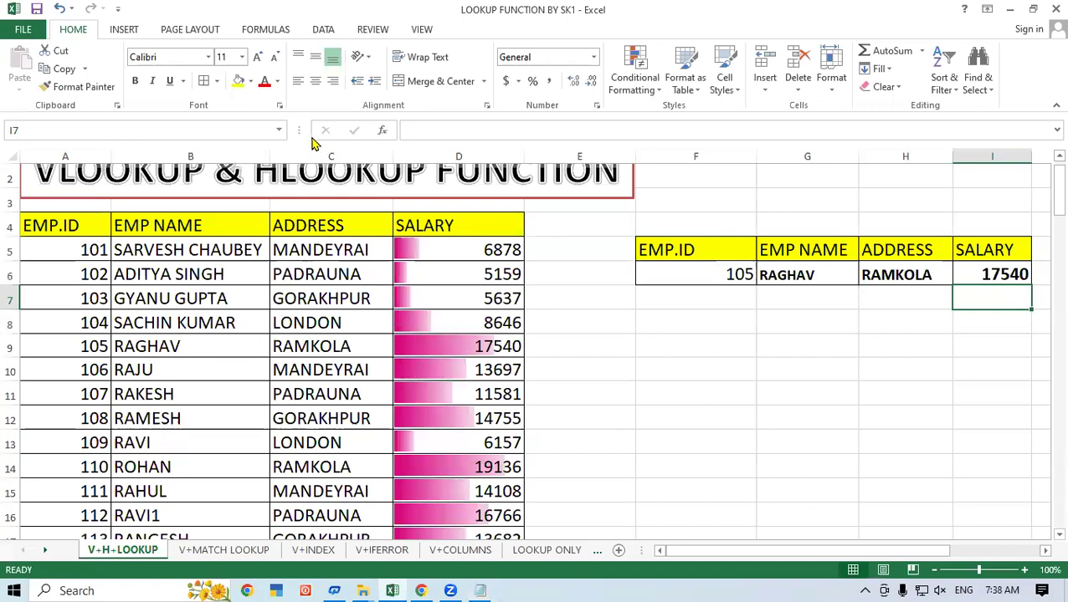
pyautogui.click(710, 390)
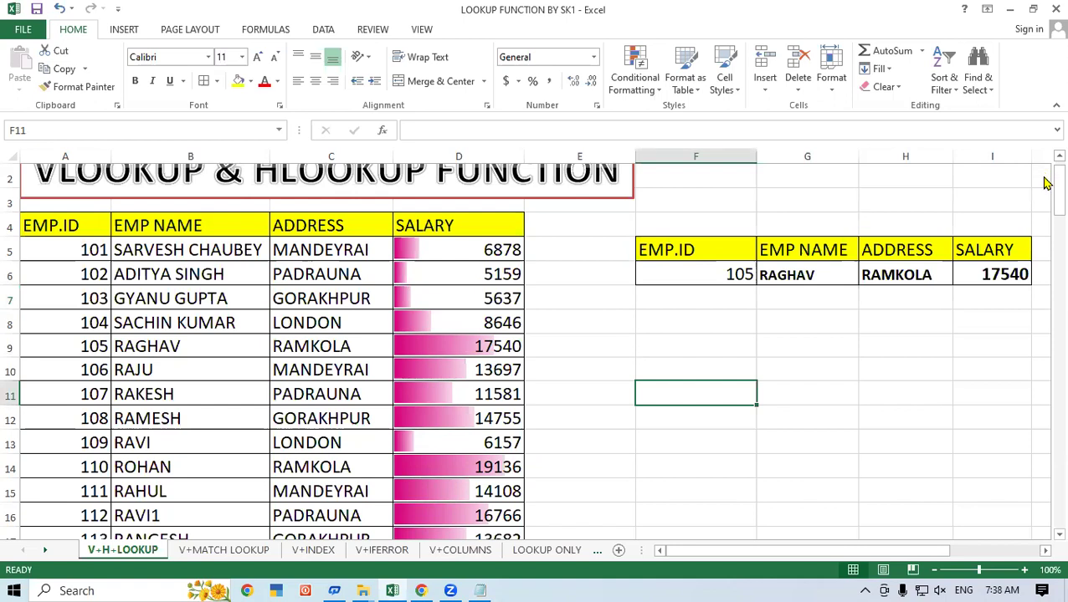
pyautogui.moveTo(1044, 177); pyautogui.dragTo(1044, 176)
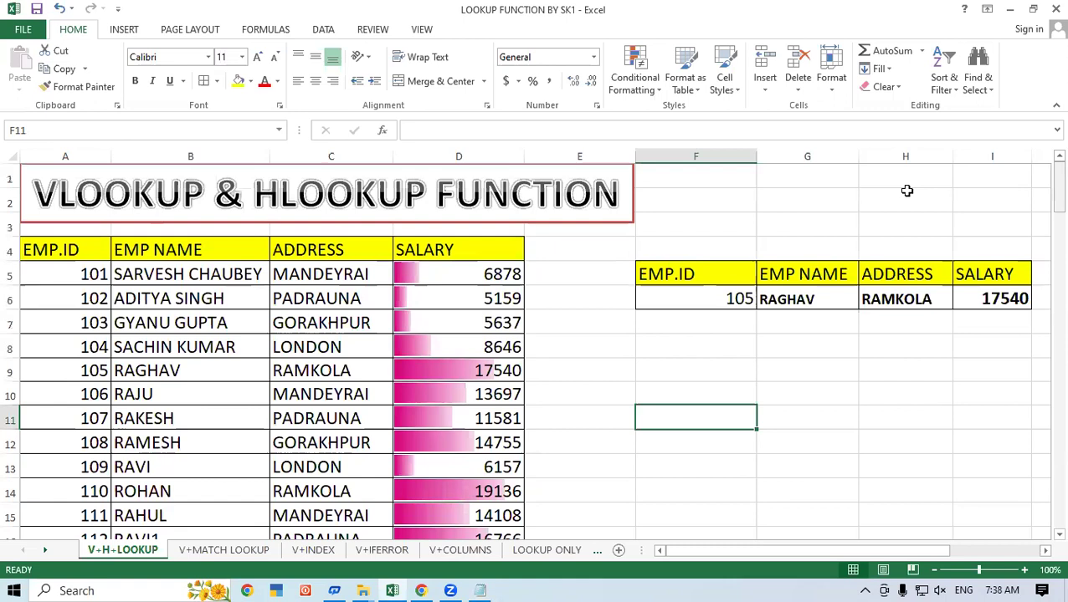
pyautogui.moveTo(54, 253)
pyautogui.mouseDown()
pyautogui.moveTo(58, 309)
pyautogui.moveTo(55, 293)
pyautogui.mouseUp()
pyautogui.moveTo(63, 249); pyautogui.dragTo(69, 323)
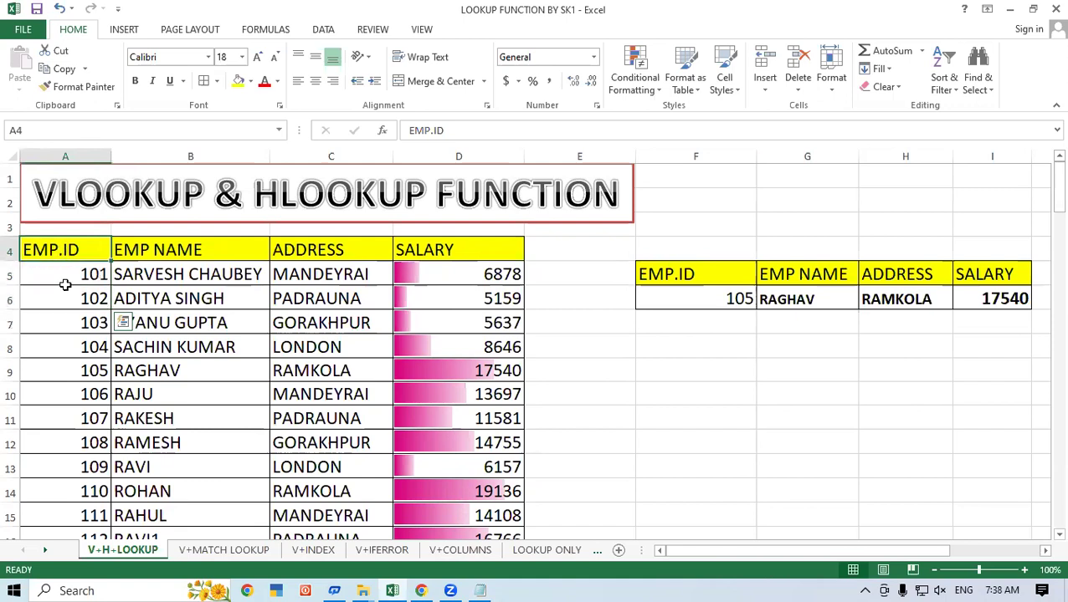
pyautogui.moveTo(163, 257); pyautogui.dragTo(173, 311)
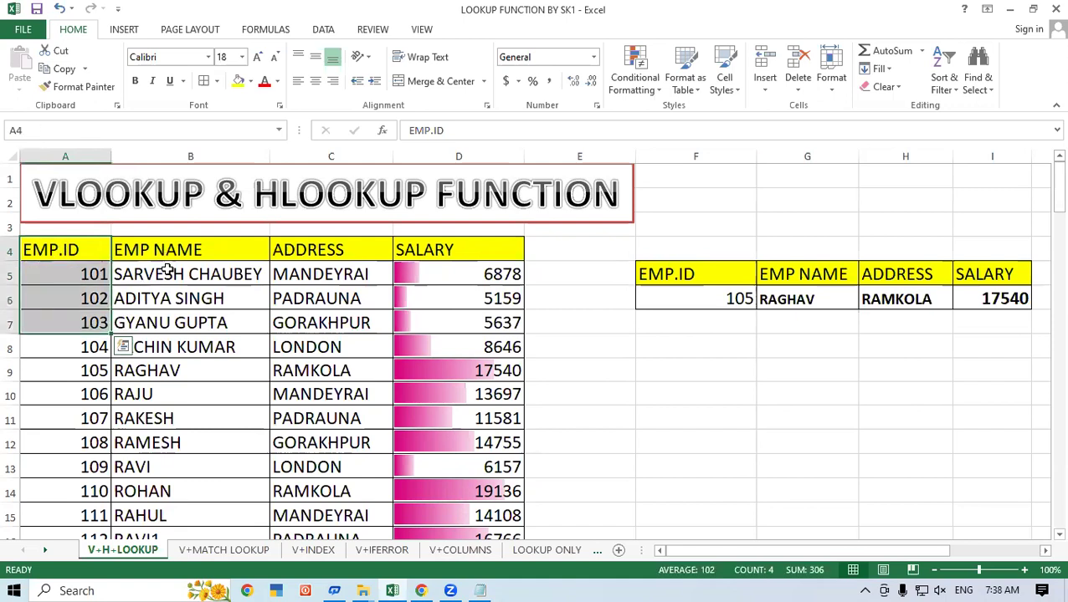
pyautogui.click(218, 409)
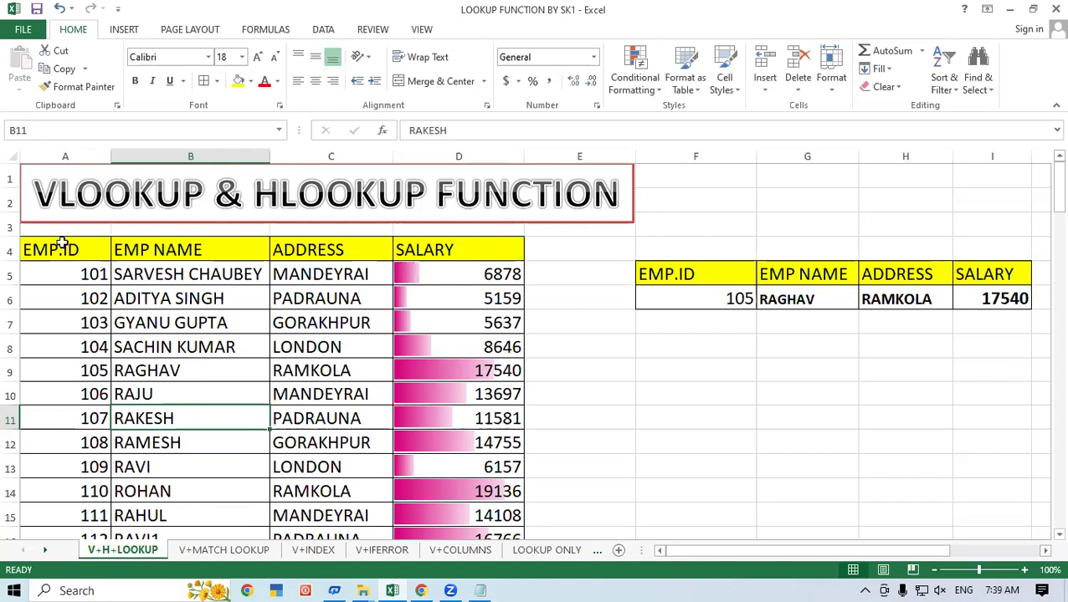
# Select and copy the employee table A4:D24
pyautogui.moveTo(102, 262); pyautogui.dragTo(466, 356)
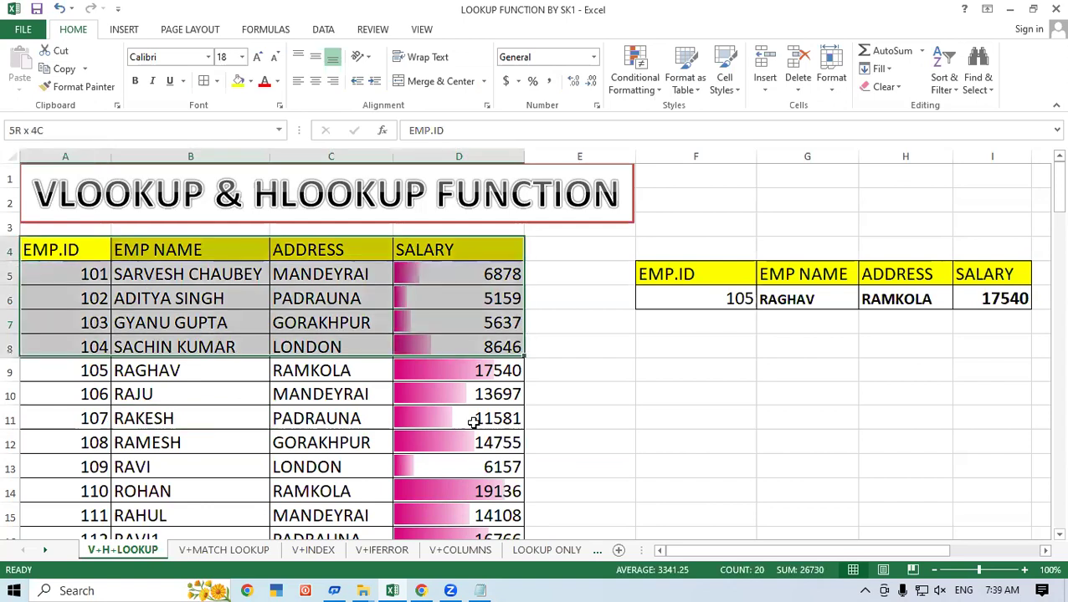
pyautogui.moveTo(485, 477); pyautogui.dragTo(489, 468)
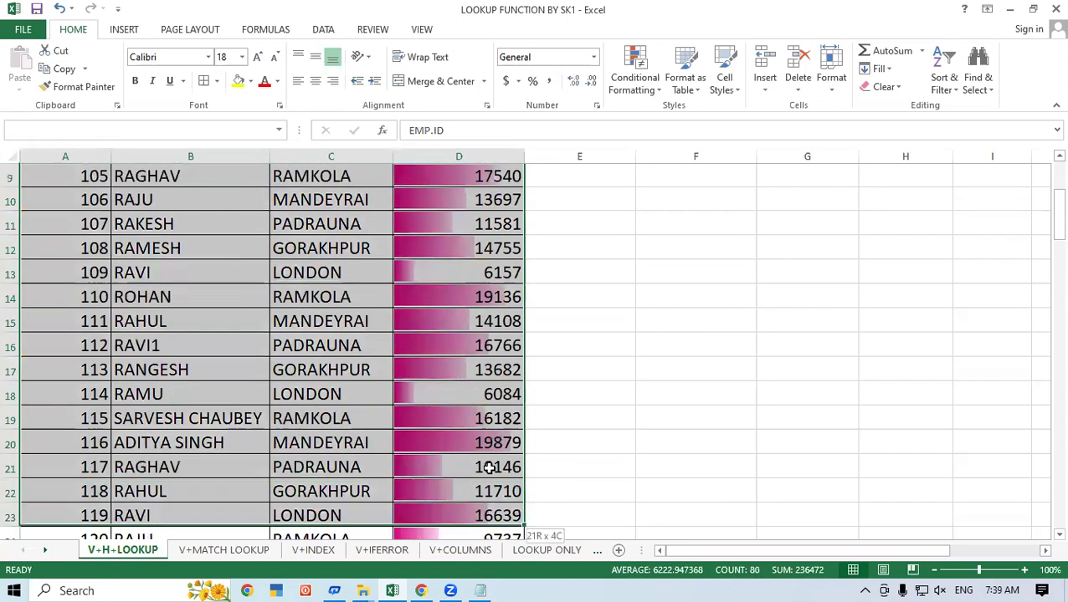
pyautogui.moveTo(489, 468); pyautogui.dragTo(476, 470)
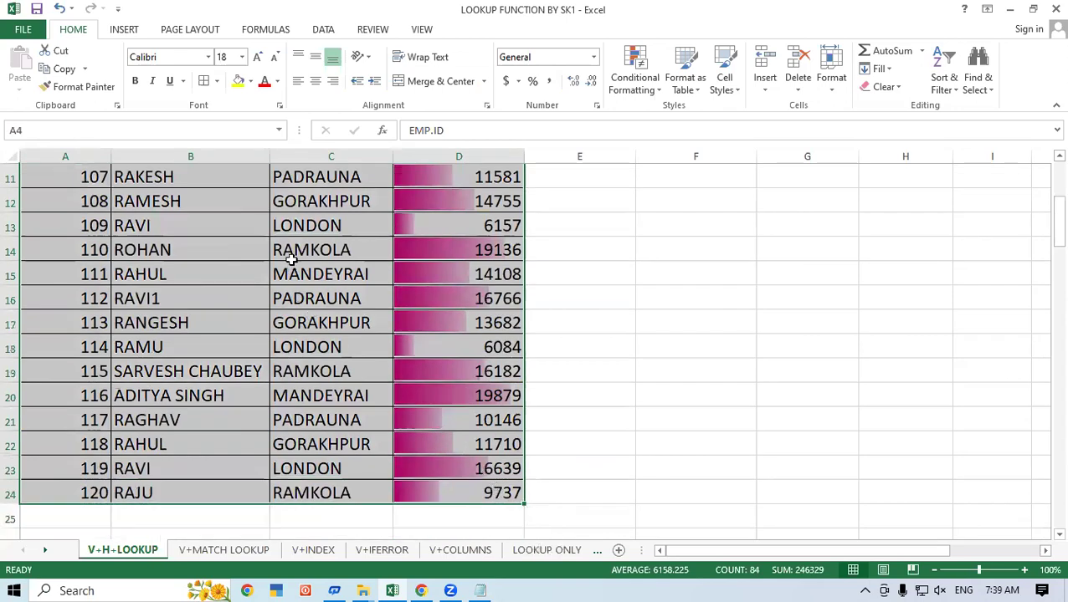
pyautogui.rightClick(292, 240)
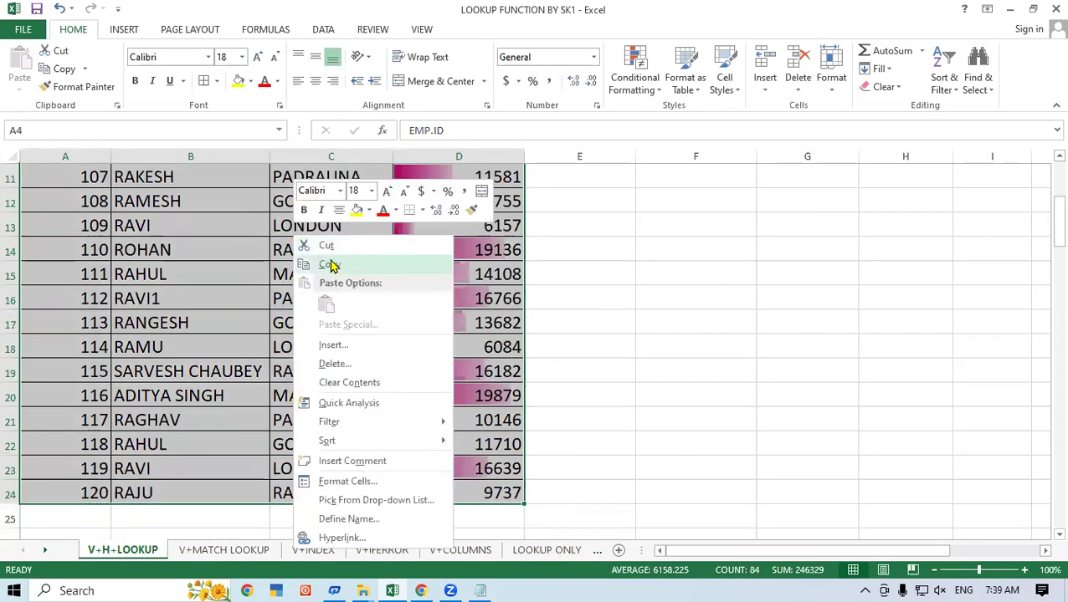
pyautogui.click(330, 264)
# Paste the copied table transposed at A26
pyautogui.scroll(4, 331, 261)
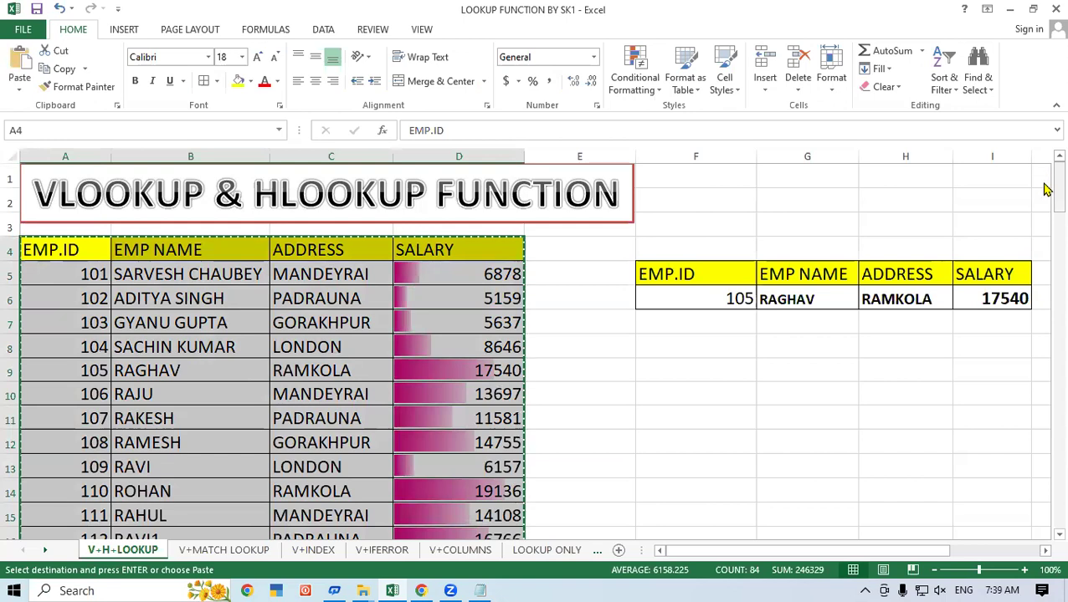
pyautogui.scroll(-1, 1045, 189)
pyautogui.scroll(-6, 1045, 266)
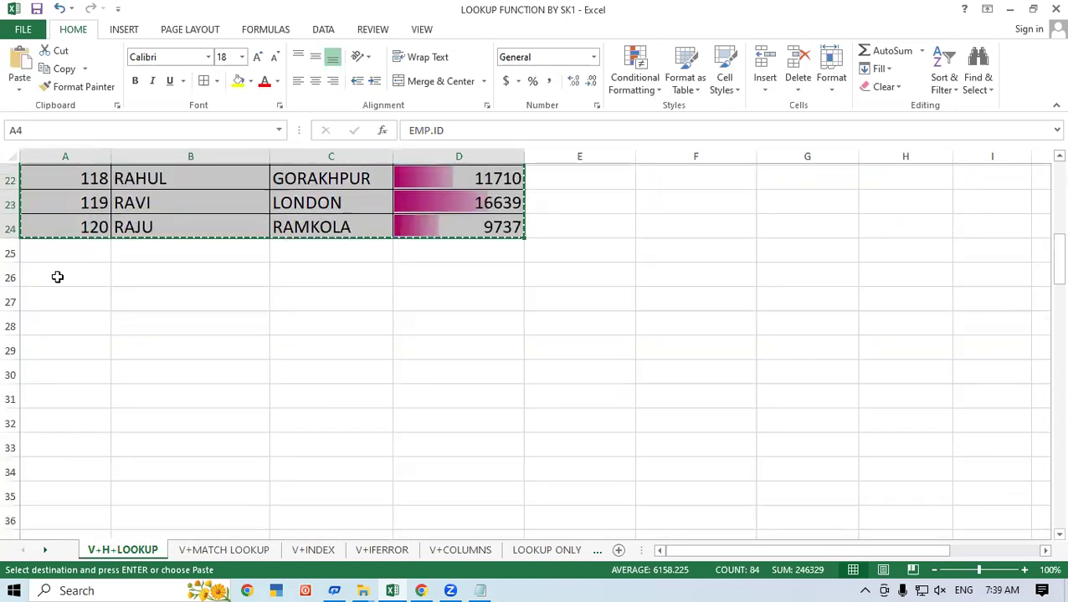
pyautogui.click(57, 277)
pyautogui.rightClick(57, 277)
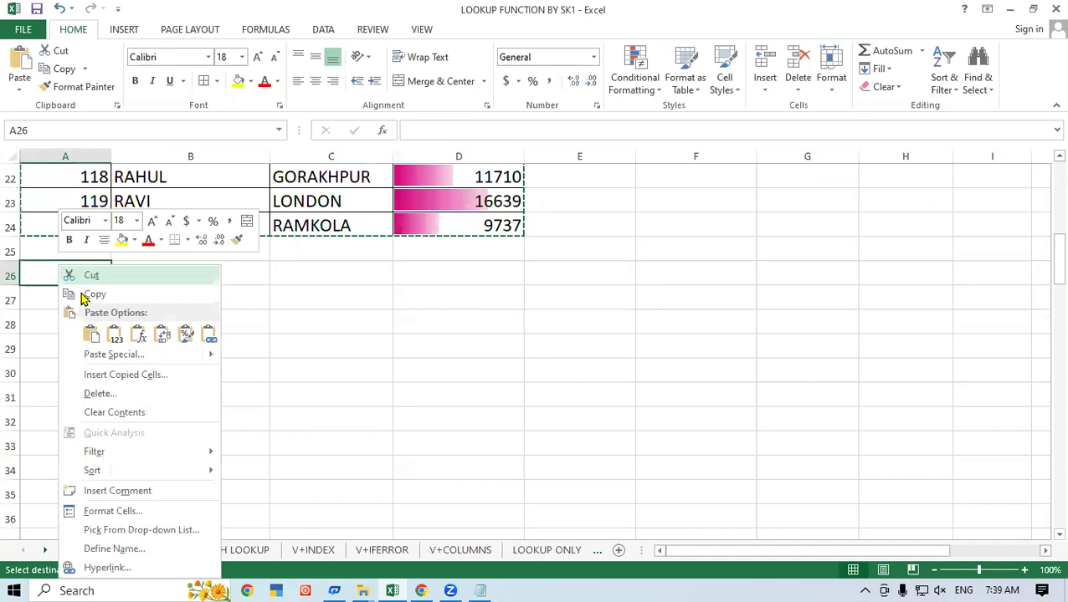
pyautogui.click(164, 336)
pyautogui.click(153, 410)
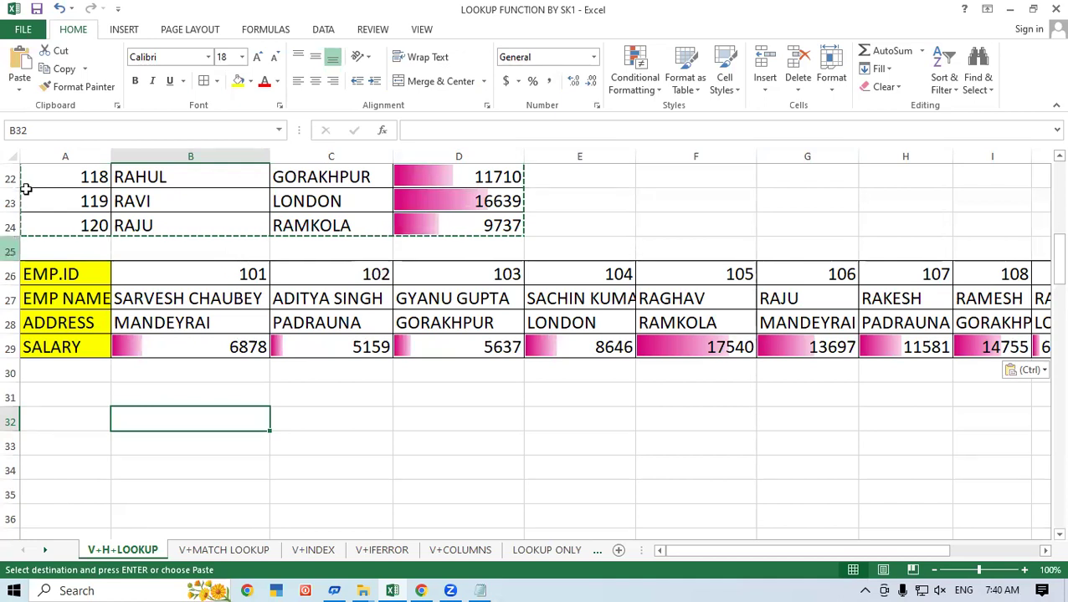
# Copy the row labels A26:A29 into A32:A35
pyautogui.moveTo(63, 272); pyautogui.dragTo(67, 345)
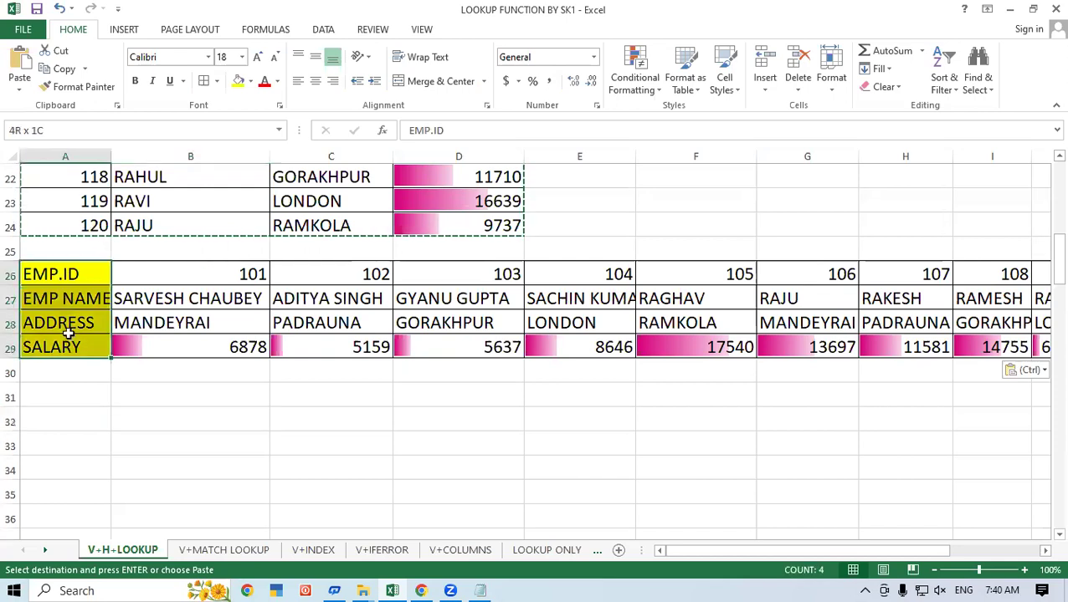
pyautogui.rightClick(77, 277)
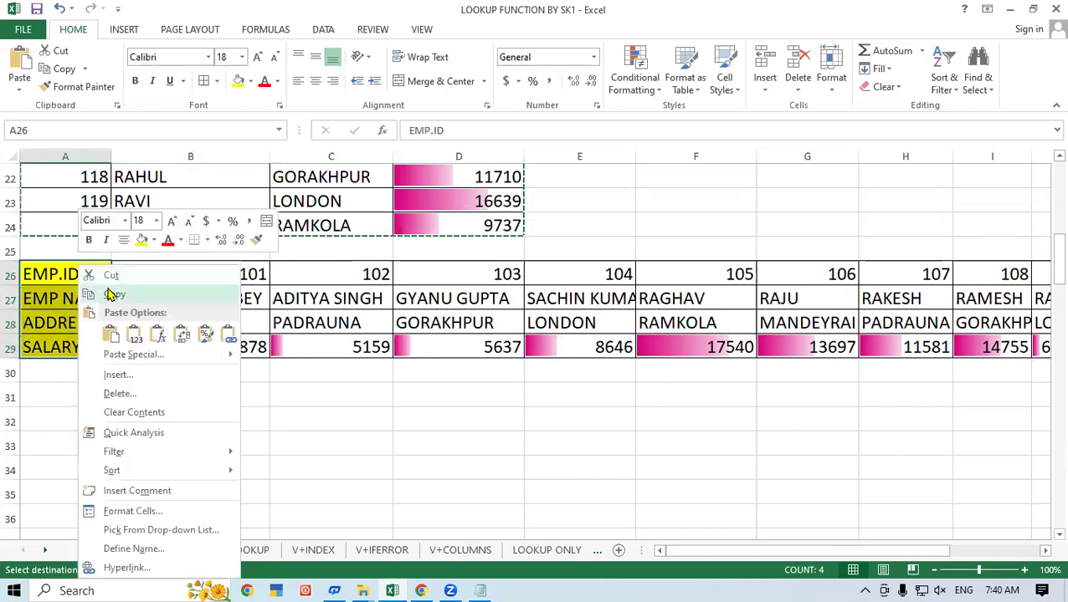
pyautogui.click(92, 297)
pyautogui.click(51, 416)
pyautogui.rightClick(50, 417)
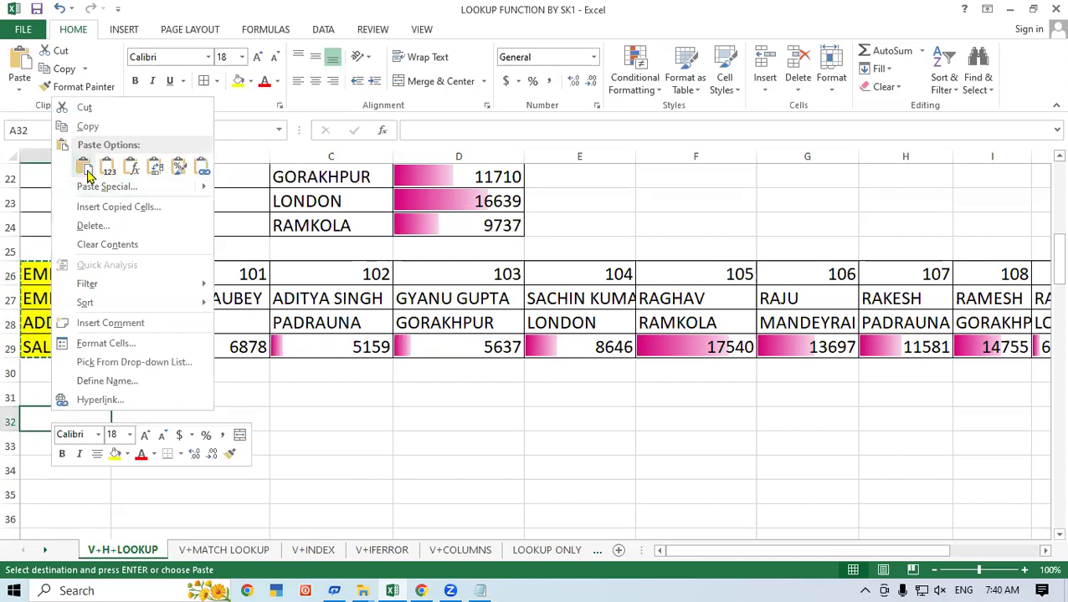
pyautogui.click(48, 167)
# Widen column A to fit the labels and apply All Borders to A32:B35
pyautogui.click(142, 420)
pyautogui.moveTo(111, 157); pyautogui.dragTo(130, 157)
pyautogui.moveTo(115, 425); pyautogui.dragTo(268, 490)
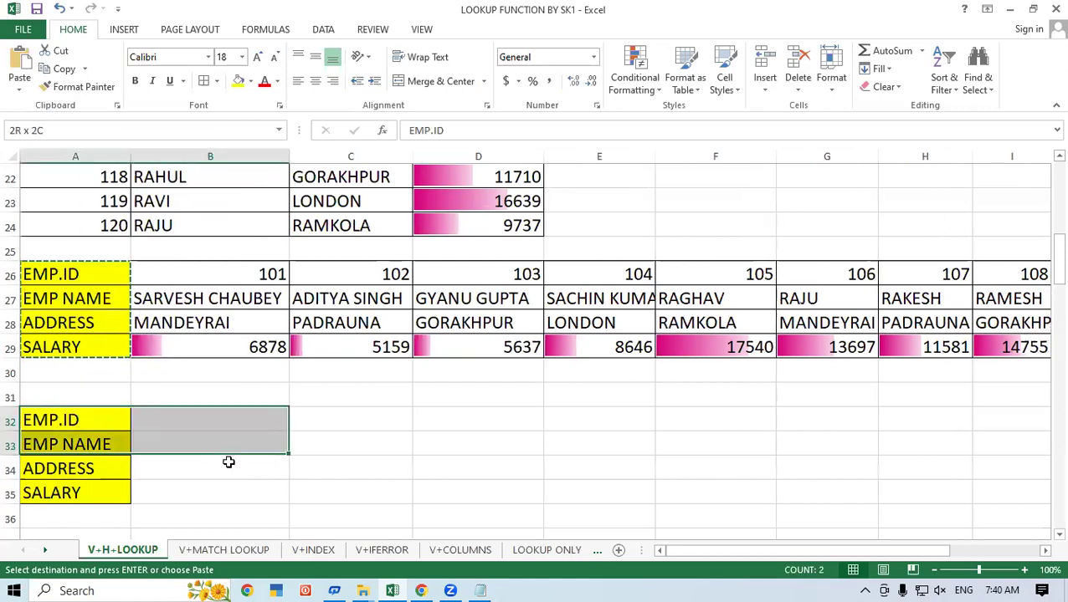
pyautogui.click(203, 81)
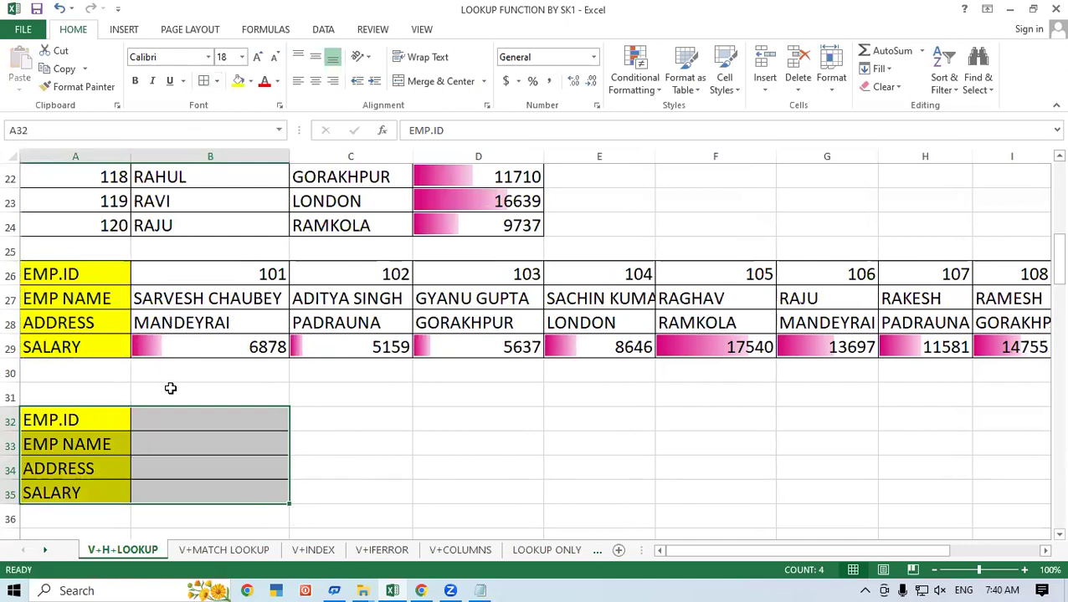
# Copy EMP.ID 104 from E26 into B32
pyautogui.click(186, 423)
pyautogui.rightClick(633, 281)
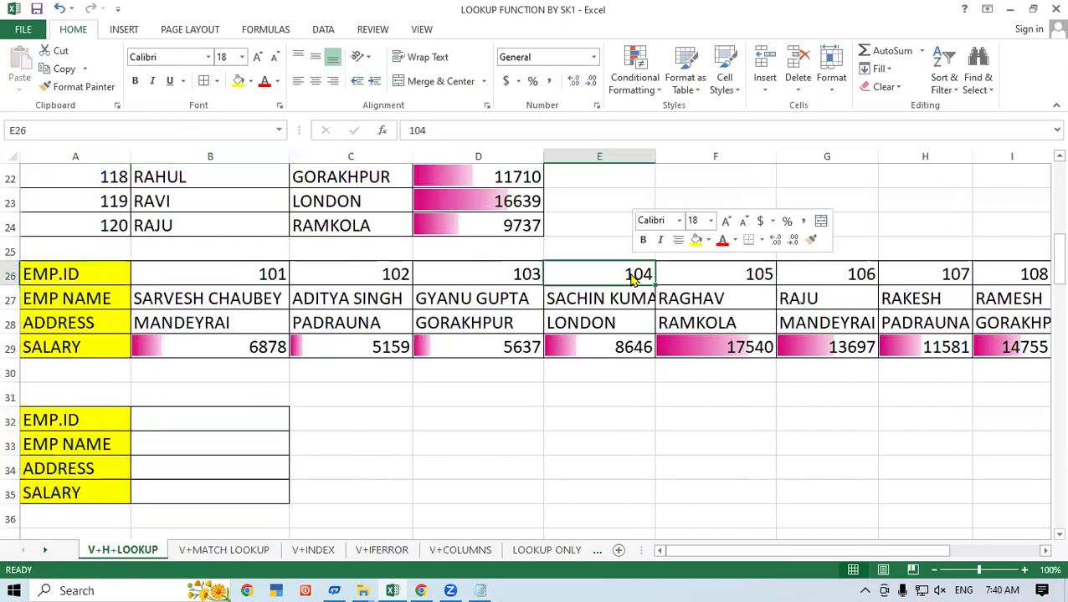
pyautogui.press('c')
pyautogui.rightClick(224, 423)
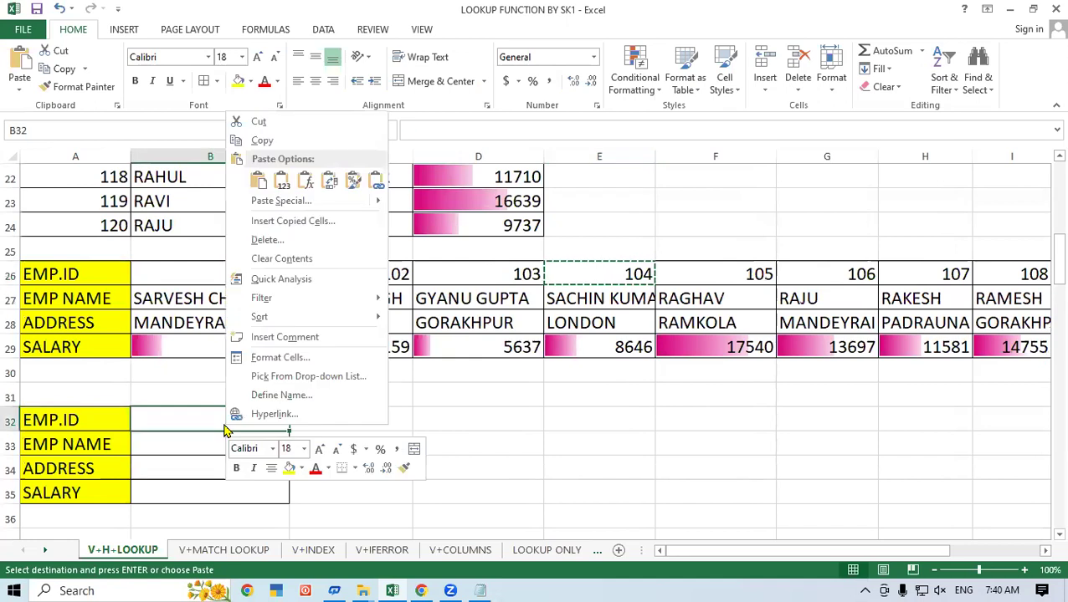
pyautogui.click(257, 179)
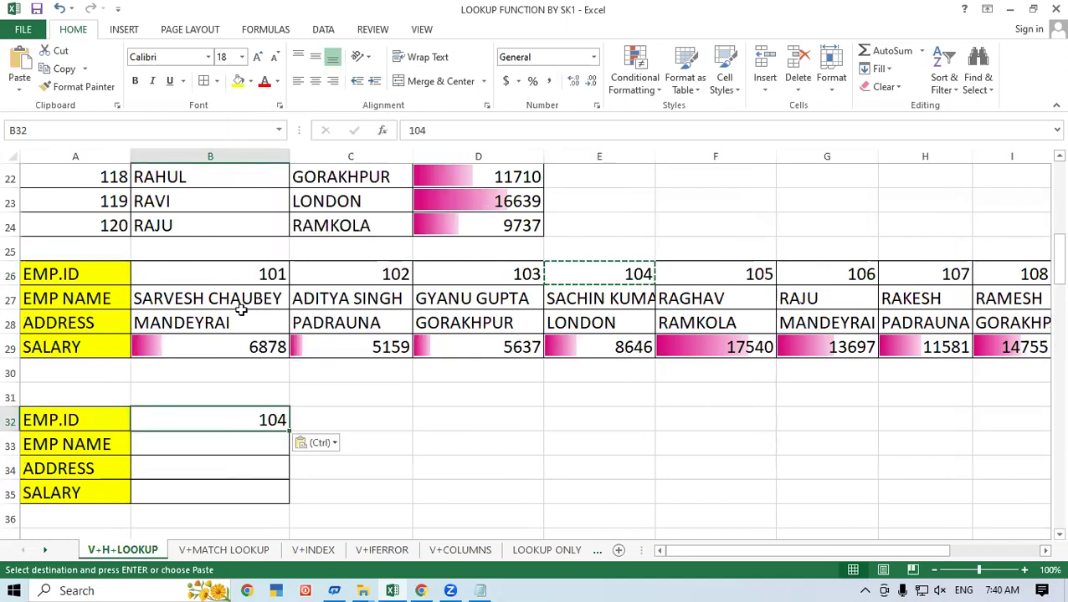
pyautogui.click(202, 454)
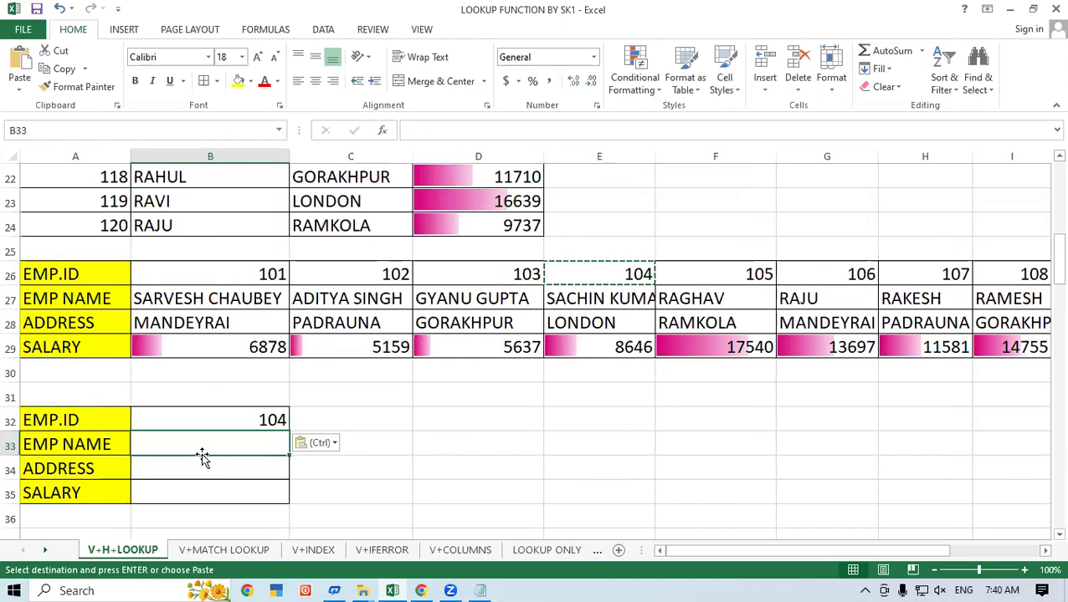
pyautogui.write('=hlo')
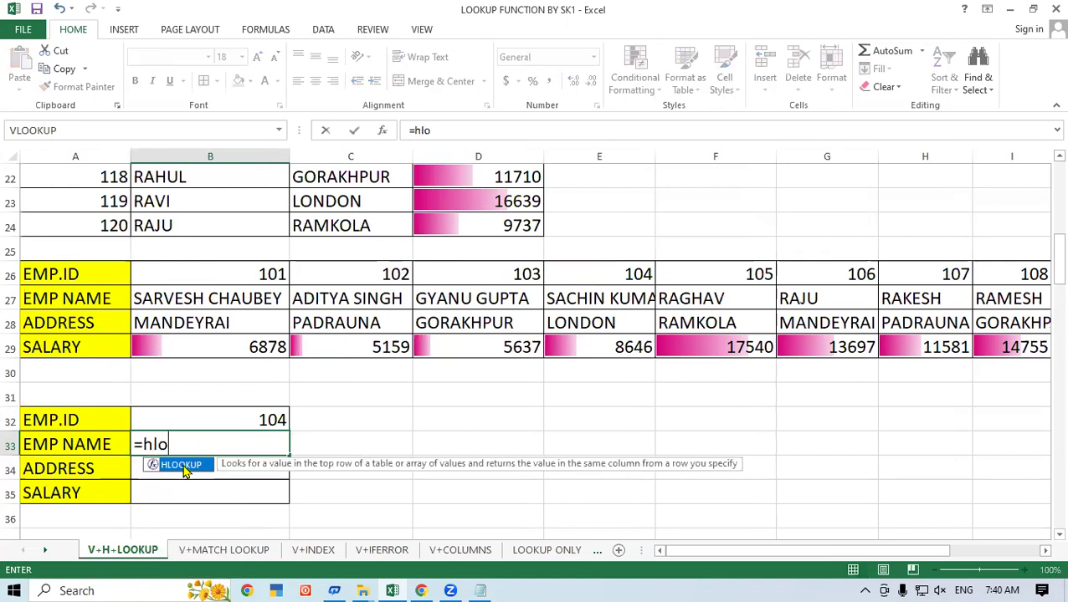
pyautogui.doubleClick(179, 470)
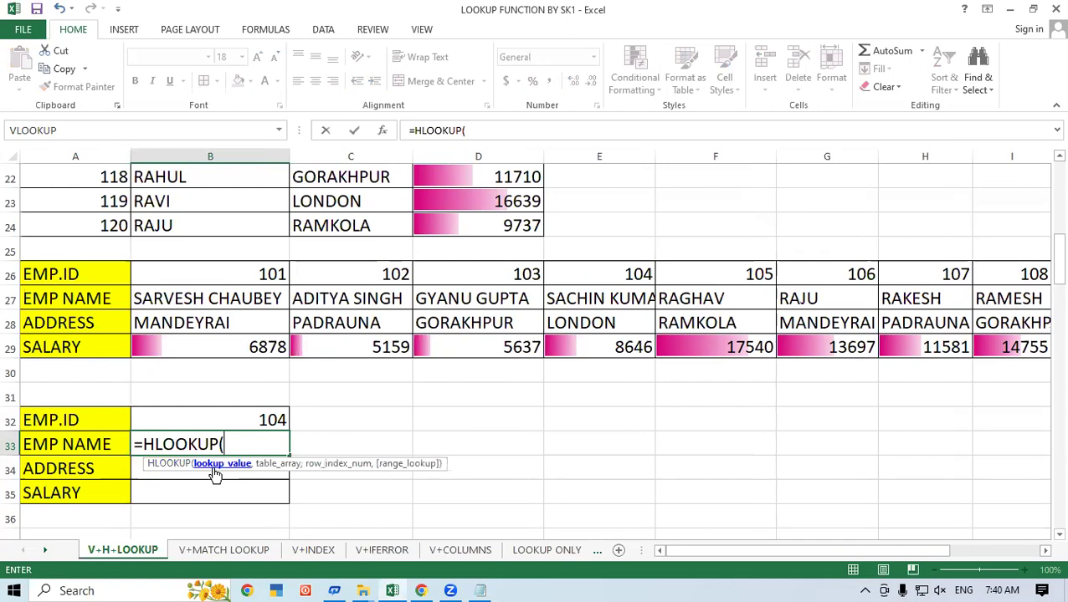
pyautogui.click(216, 419)
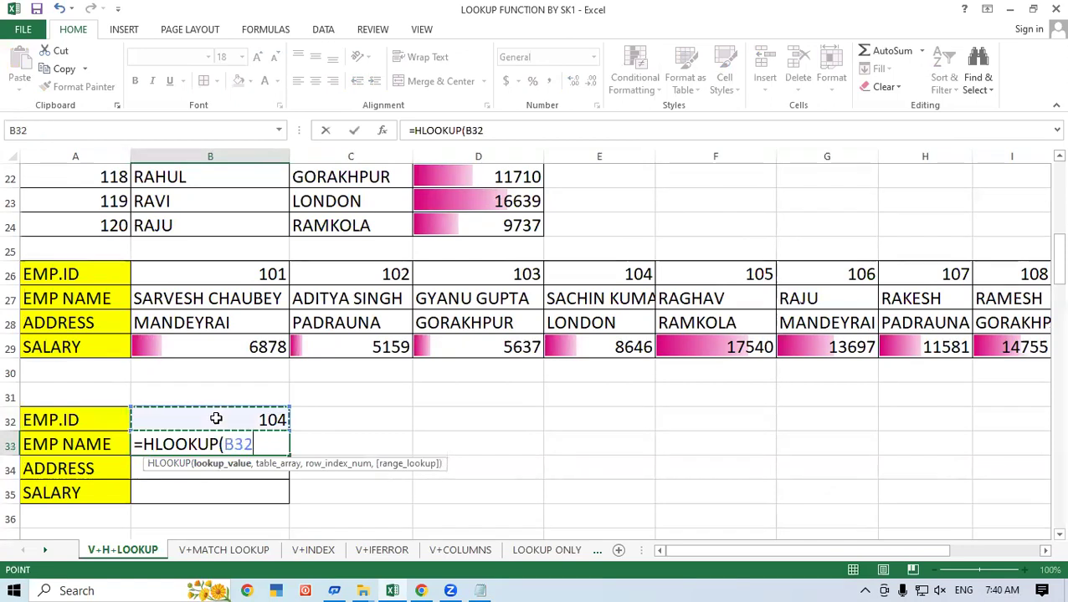
pyautogui.write(',')
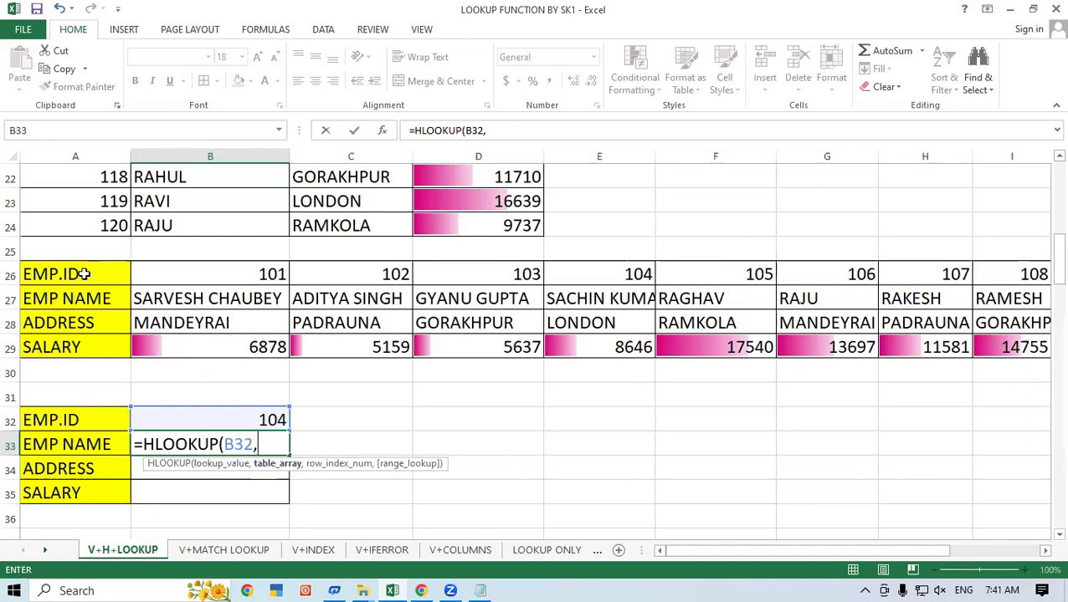
pyautogui.moveTo(84, 273); pyautogui.dragTo(1048, 330)
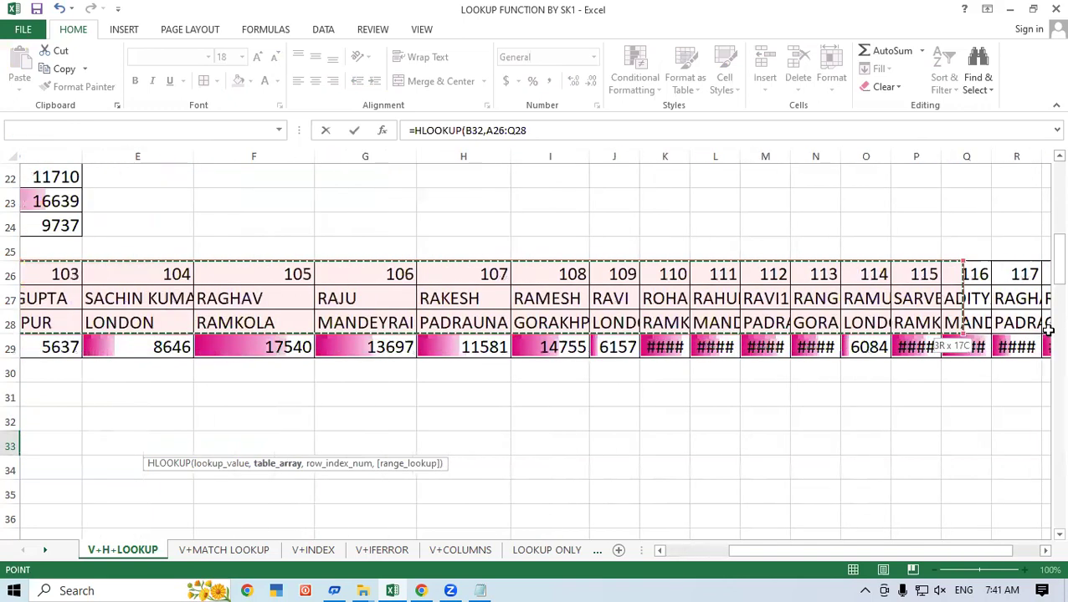
pyautogui.moveTo(1047, 330); pyautogui.dragTo(875, 347)
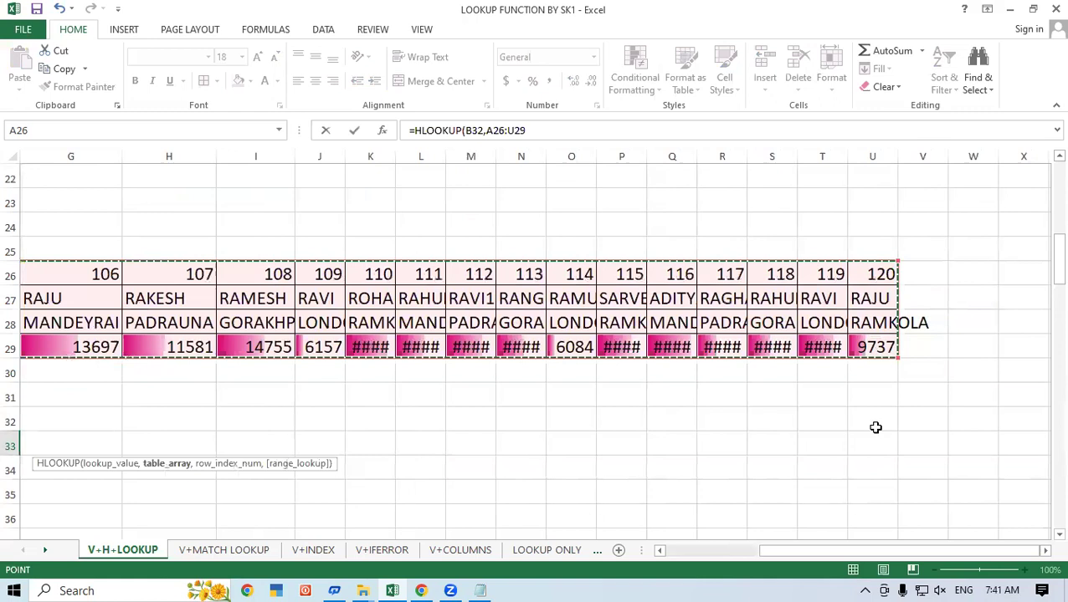
pyautogui.moveTo(886, 550); pyautogui.dragTo(803, 550)
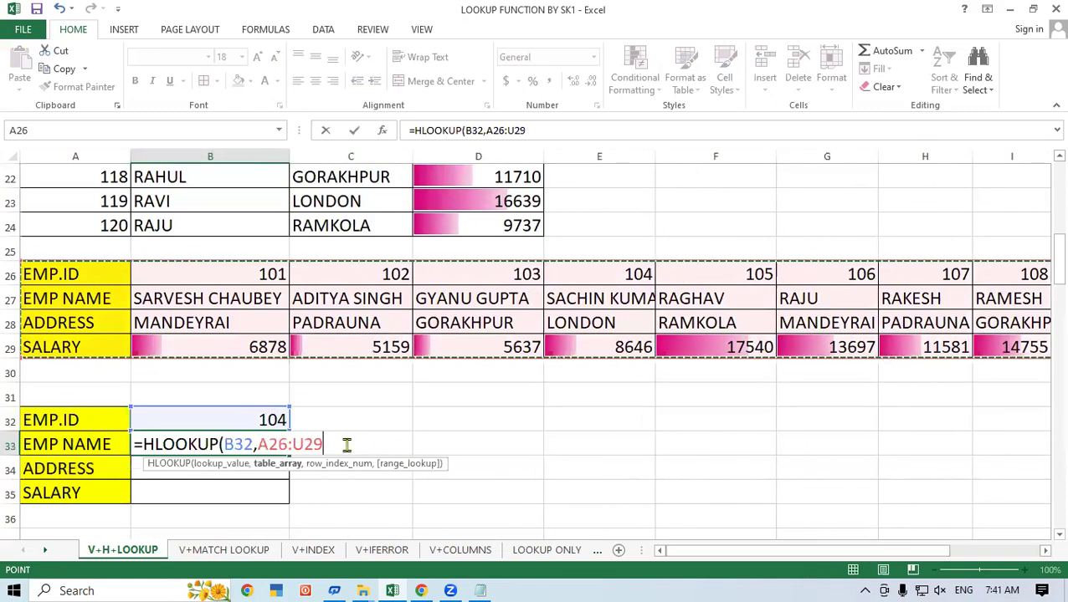
pyautogui.write(',2')
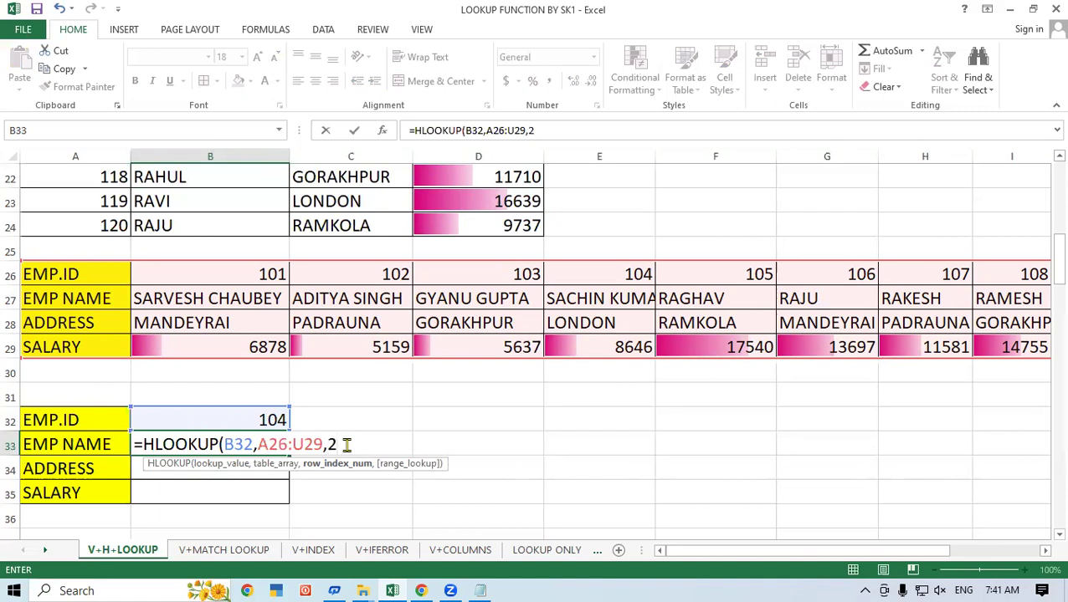
pyautogui.write(',0')
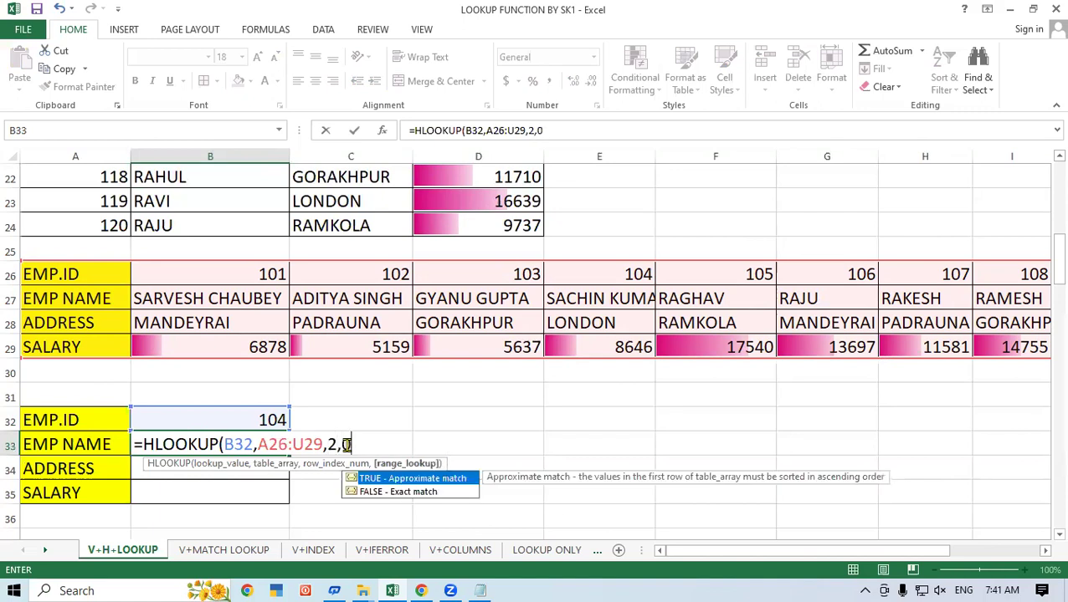
pyautogui.write(')')
pyautogui.press('Return')
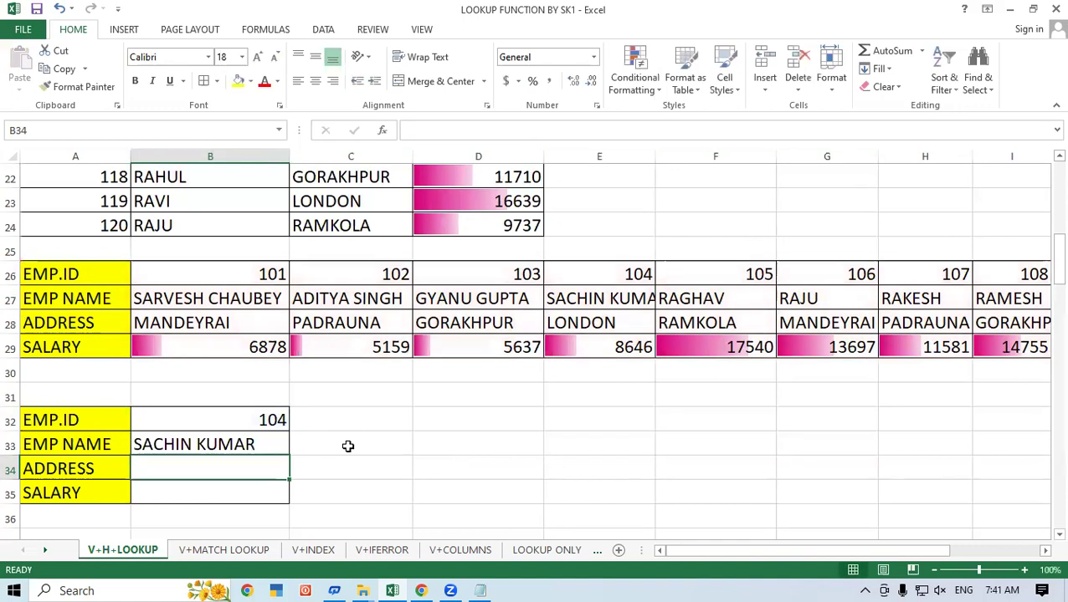
pyautogui.click(251, 421)
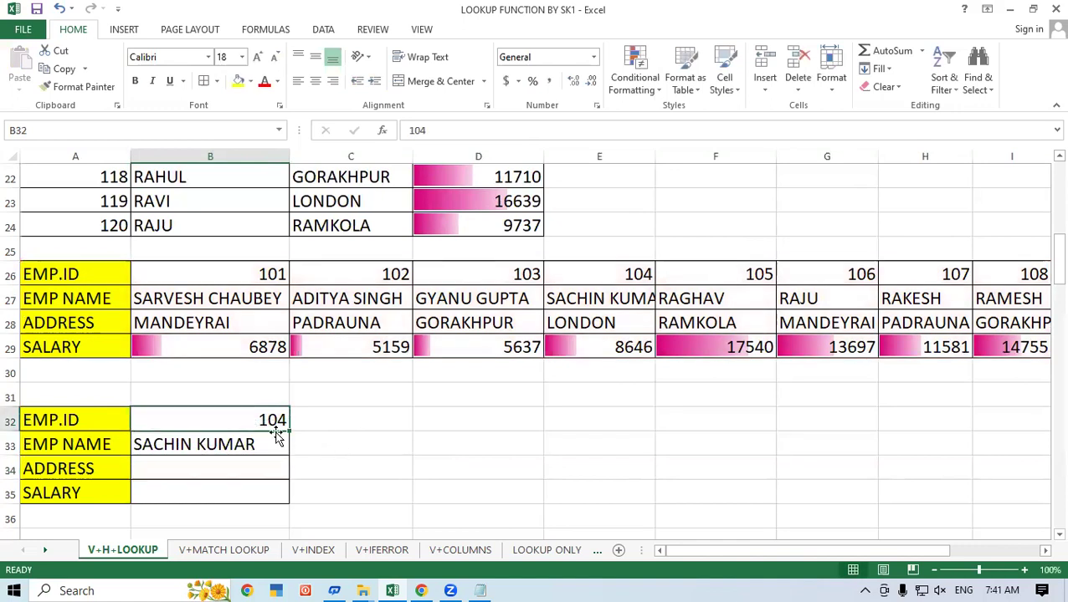
# Compare the B33 result with EMP.ID 104 in E26, its name in E27, and ID 106 in G26
pyautogui.click(176, 448)
pyautogui.click(618, 273)
pyautogui.click(607, 299)
pyautogui.click(815, 266)
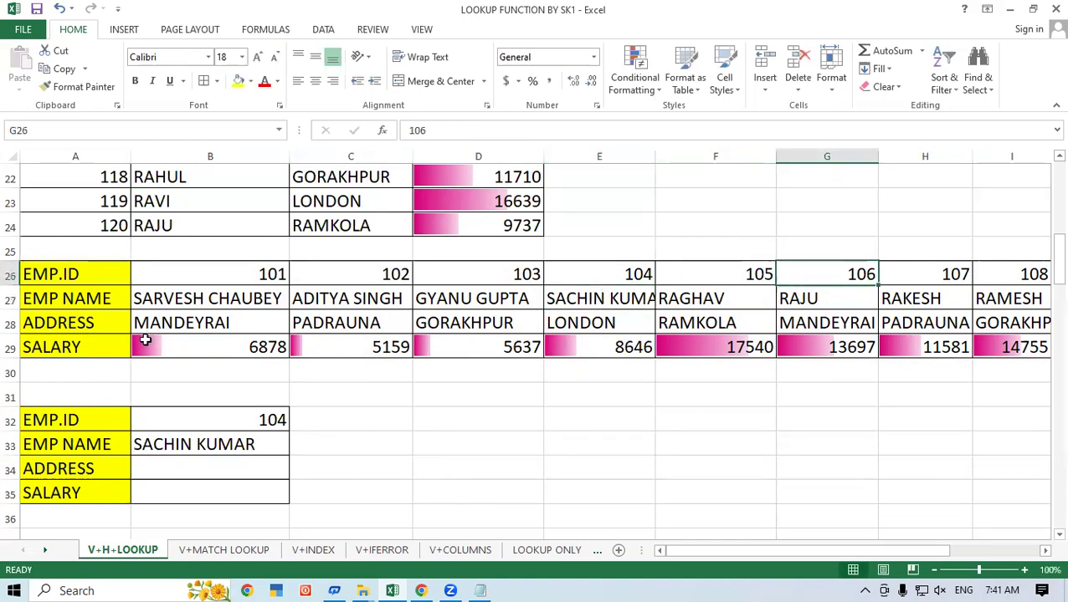
# Change B32 to 106 so the lookup returns RAJU
pyautogui.click(247, 425)
pyautogui.write('106')
pyautogui.press('Return')
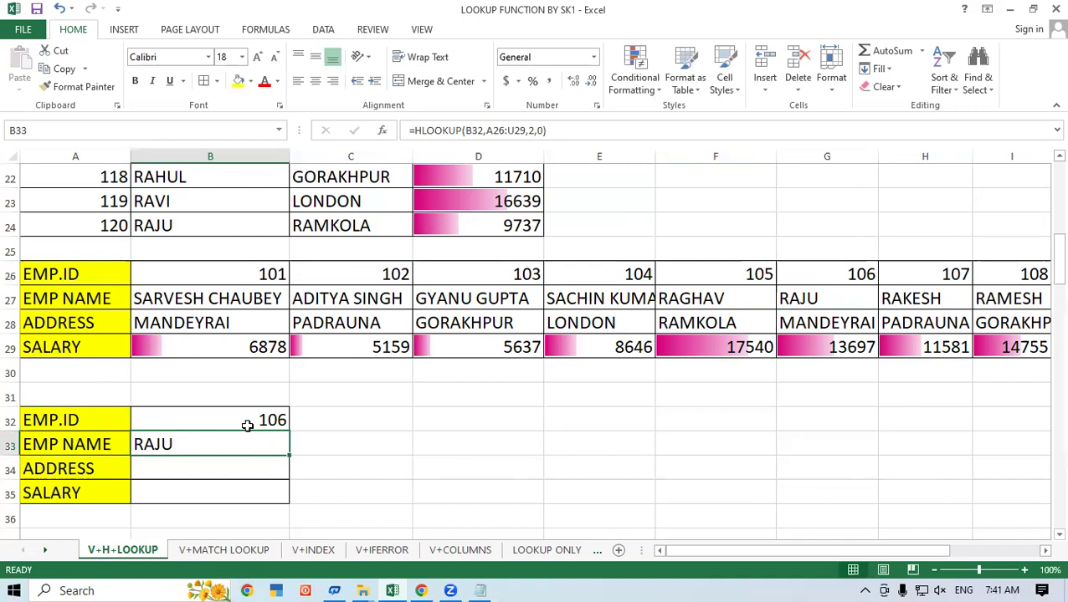